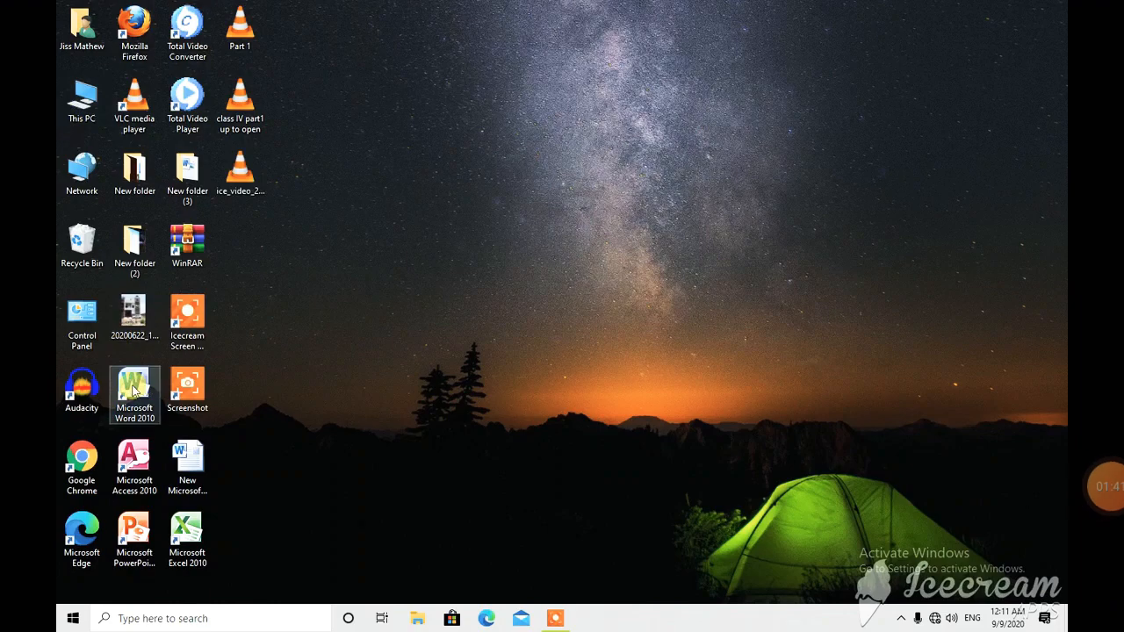
Launch Microsoft Word 2010 from the installed Microsoft Office programs and dismiss the activation wizard
double_click(140, 383)
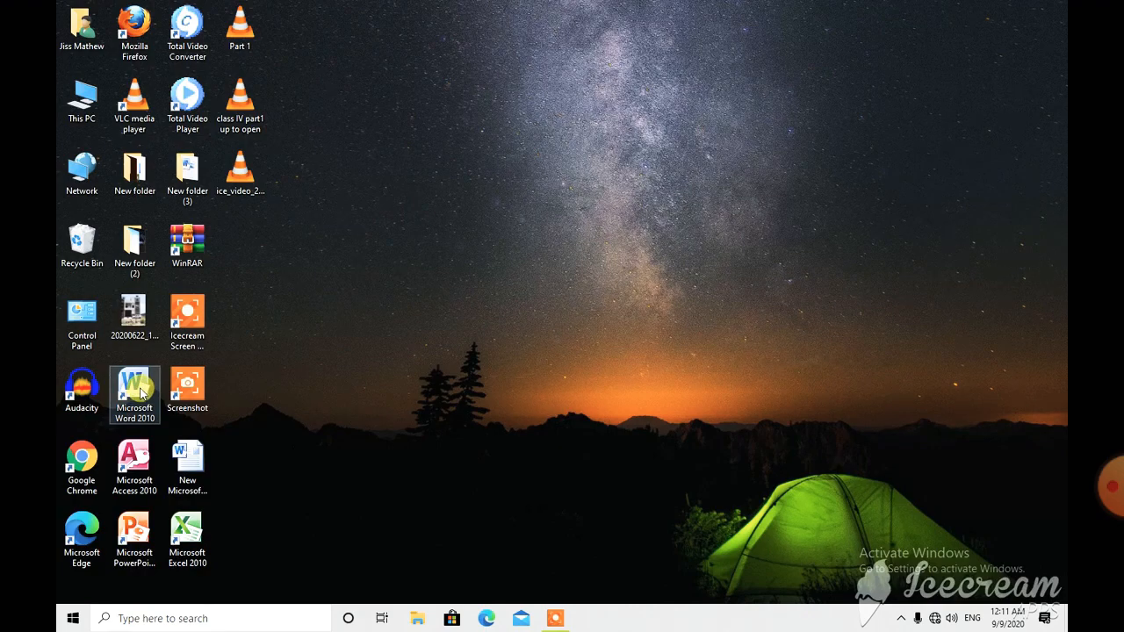
click(72, 618)
scroll(167, 501, down, 5)
scroll(172, 497, down, 3)
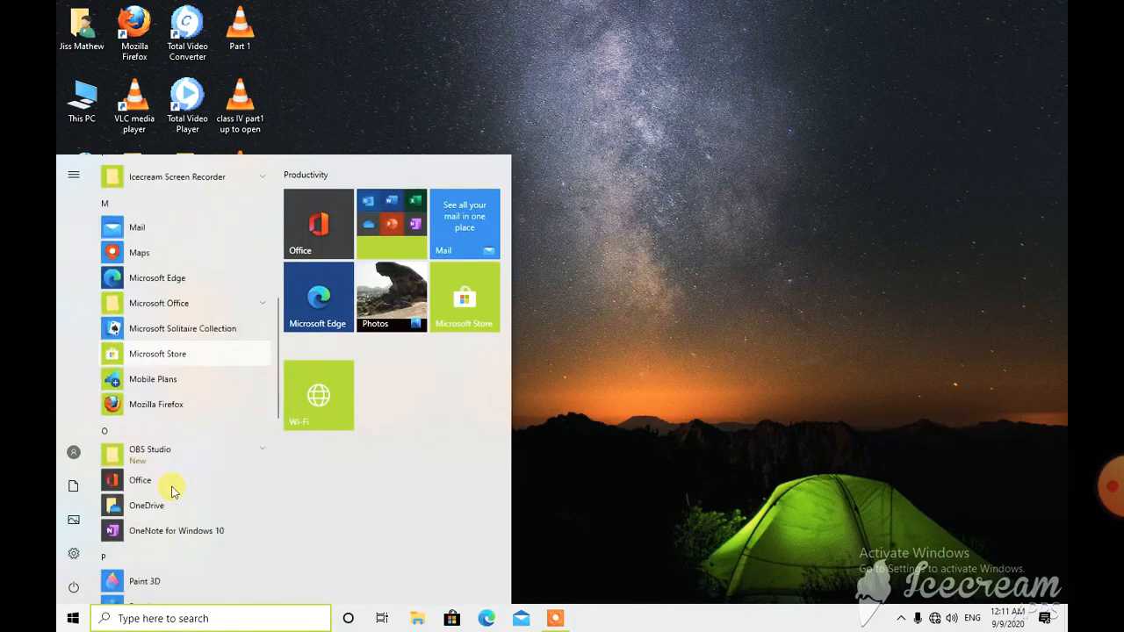
click(187, 227)
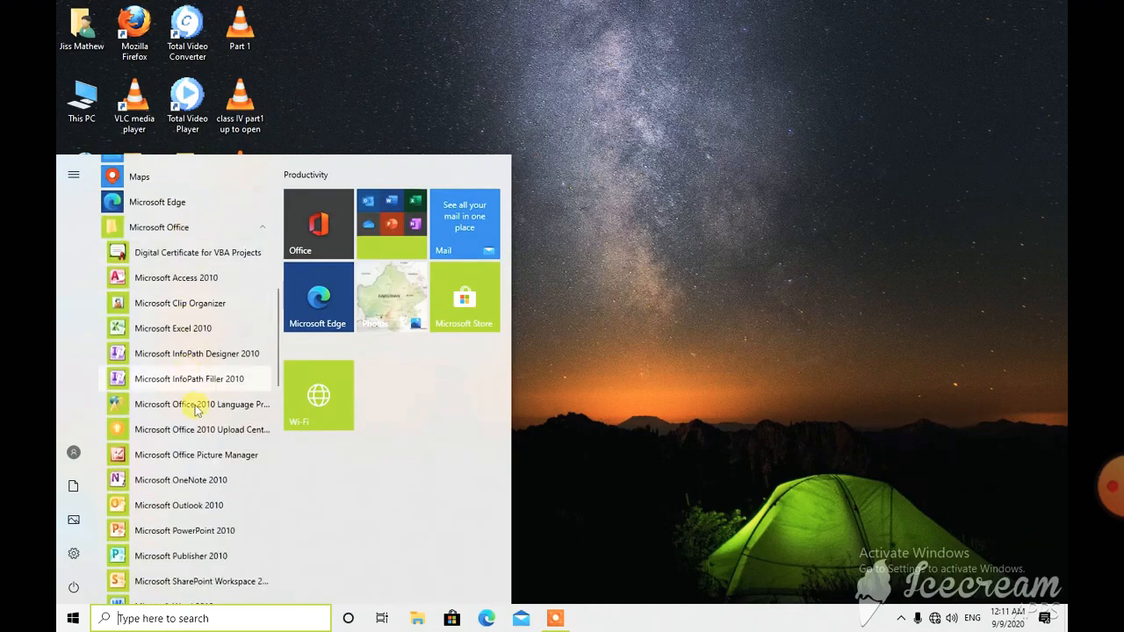
scroll(190, 422, down, 3)
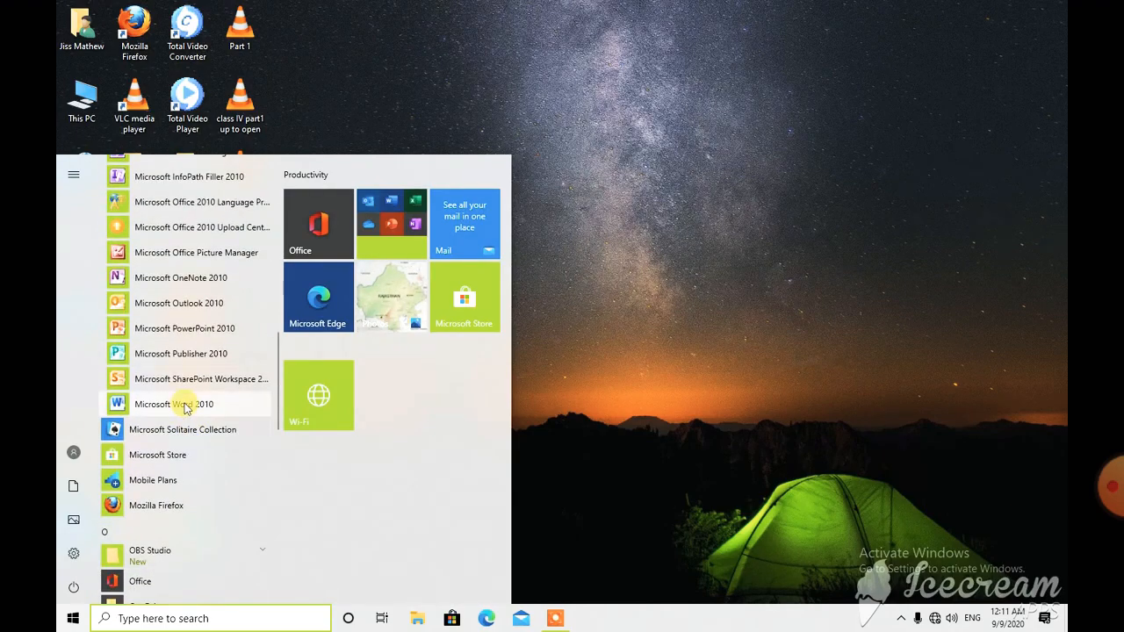
click(185, 405)
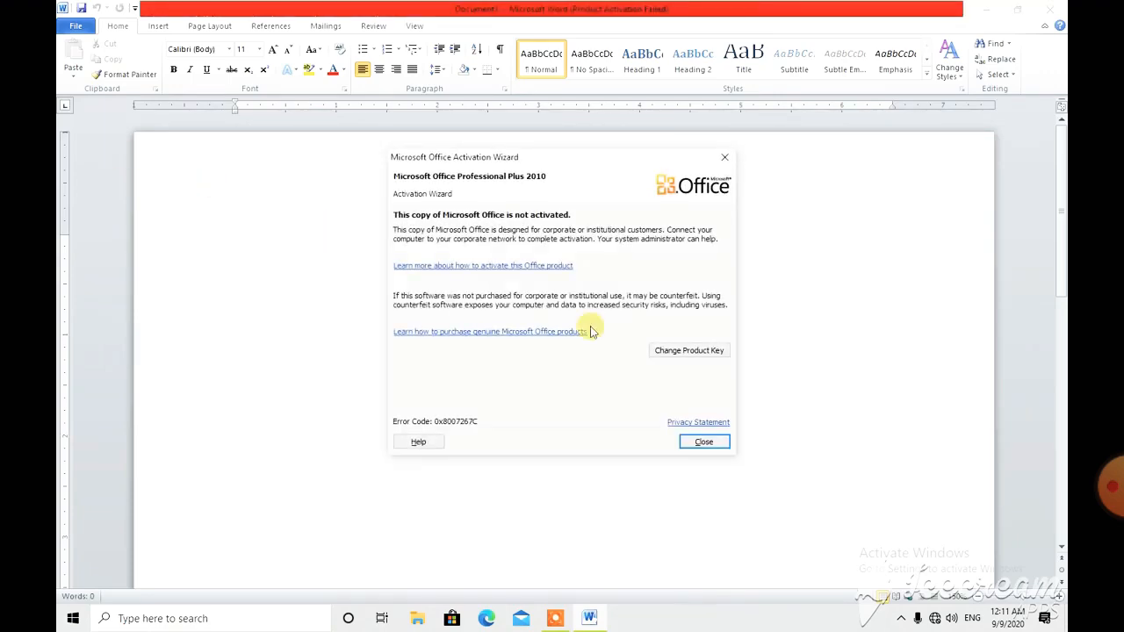
click(703, 443)
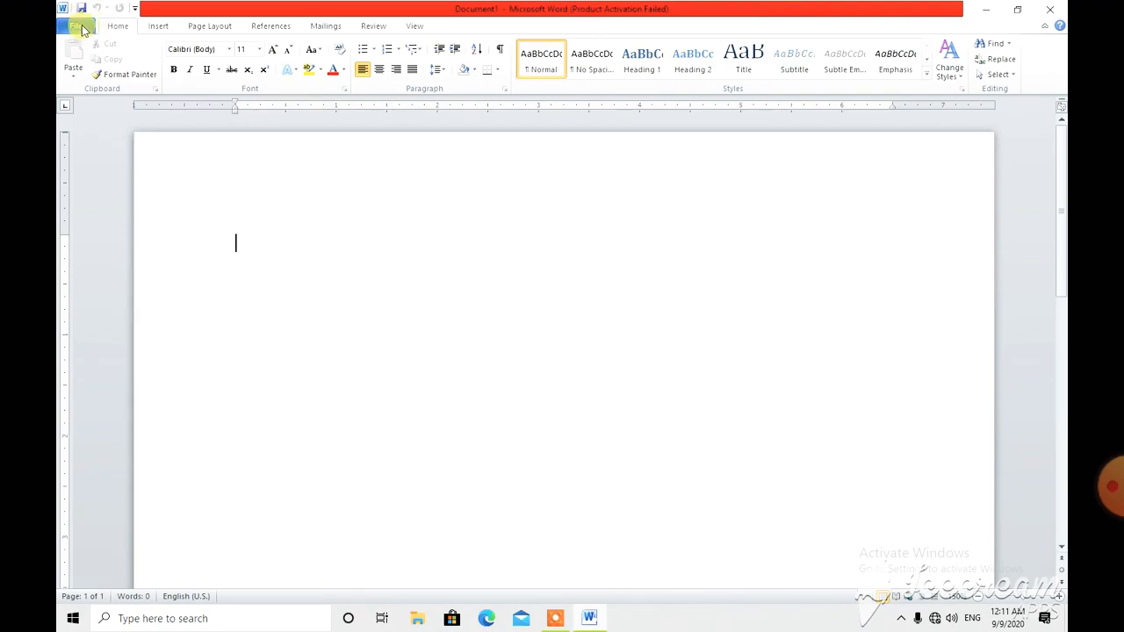
click(158, 25)
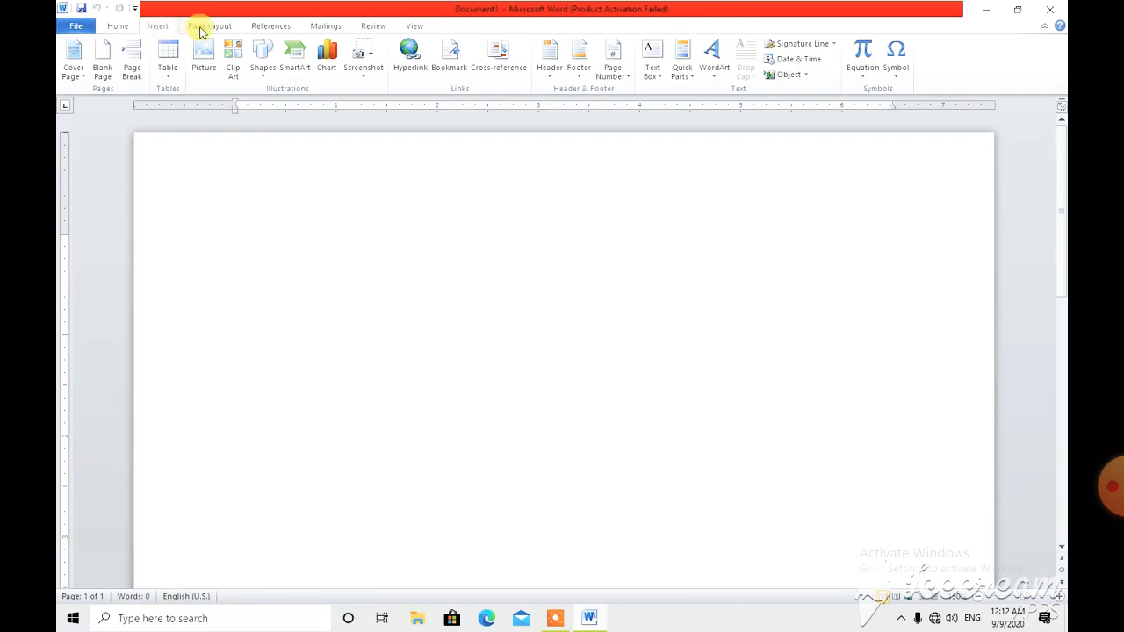
click(116, 25)
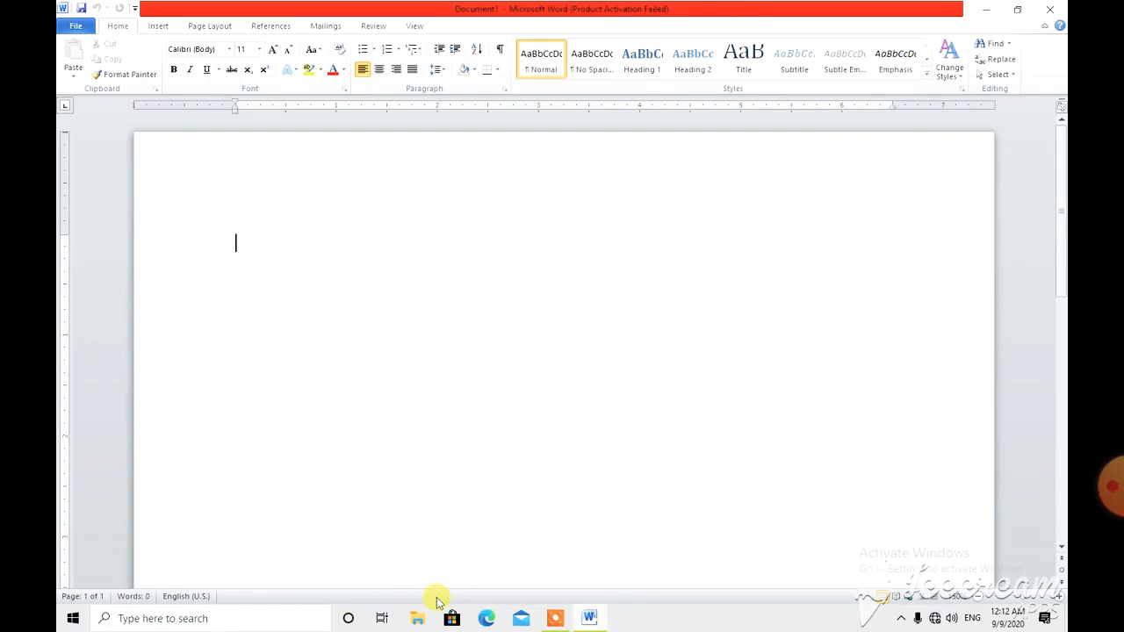
Minimize and reopen the blank document's window, and switch it to a smaller floating window and back to full size
click(989, 13)
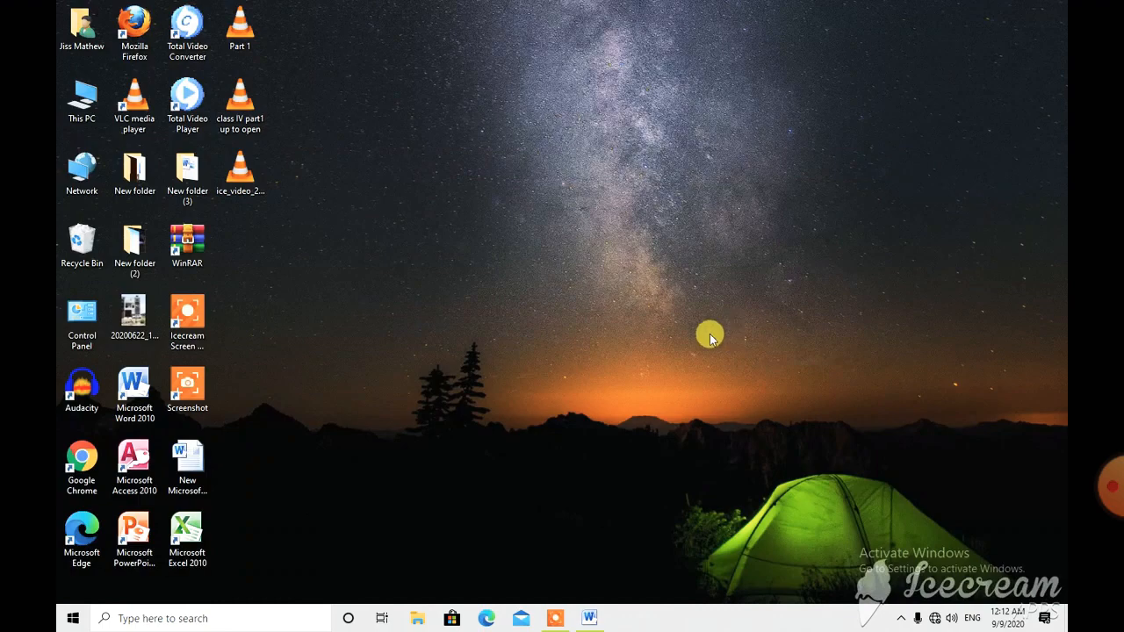
click(587, 618)
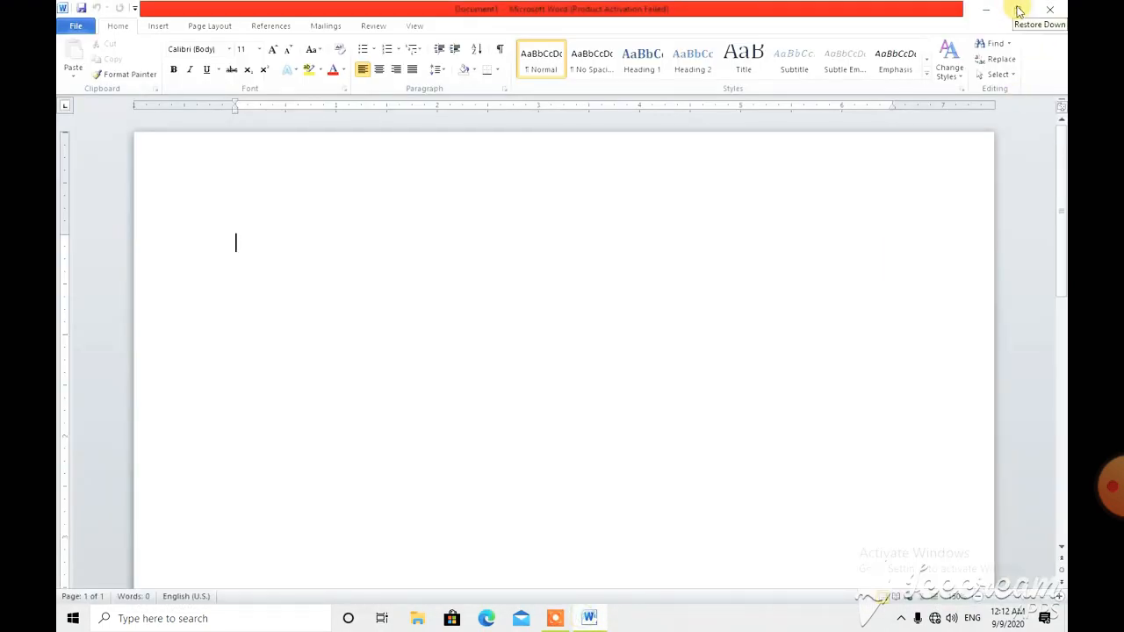
click(1018, 11)
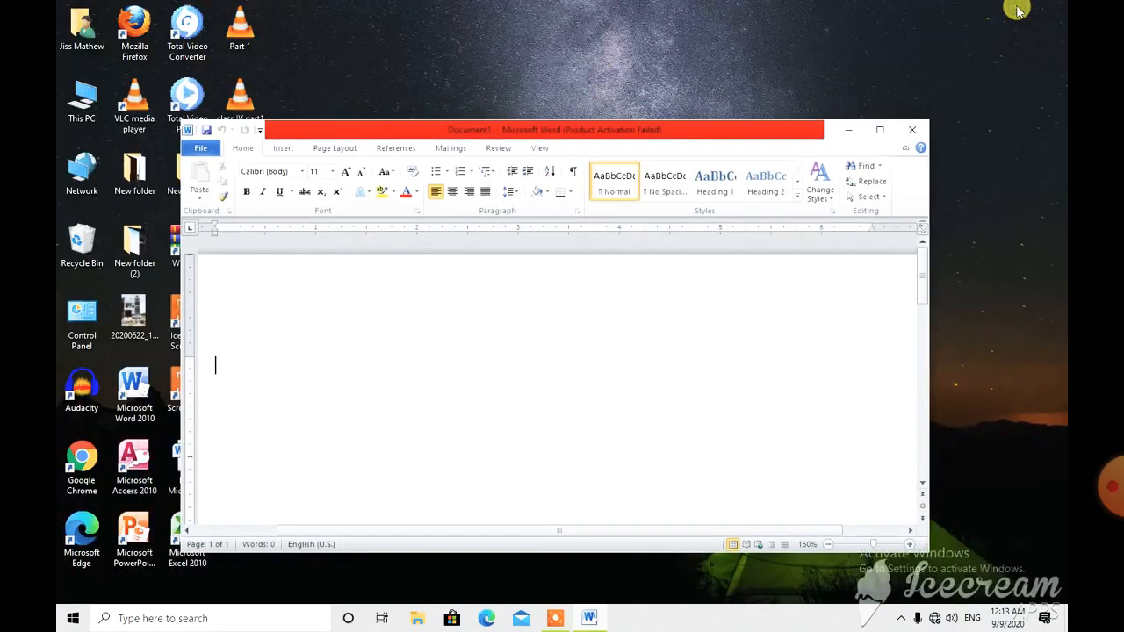
click(880, 131)
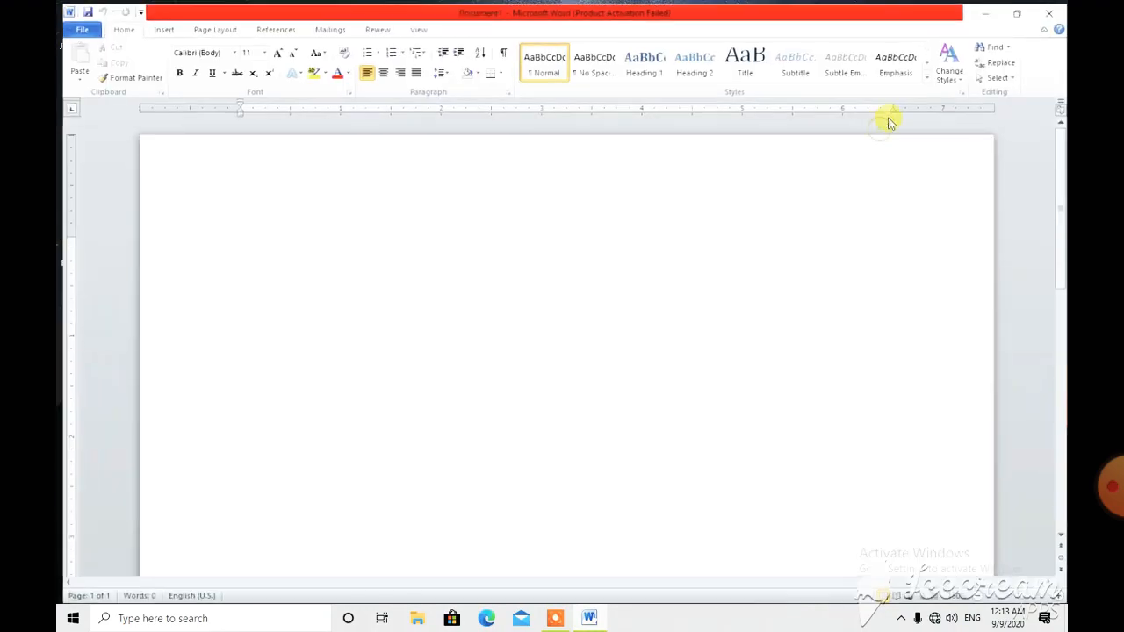
click(1049, 9)
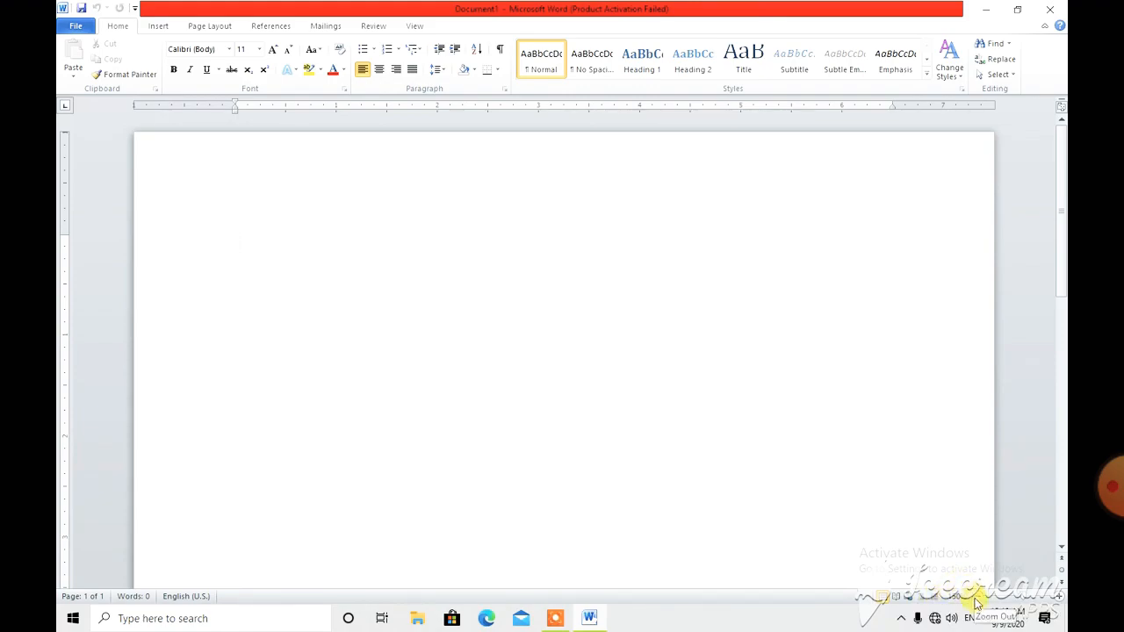
Zoom in on the blank page and zoom back out to the original magnification
click(1057, 602)
click(1058, 601)
click(1058, 601)
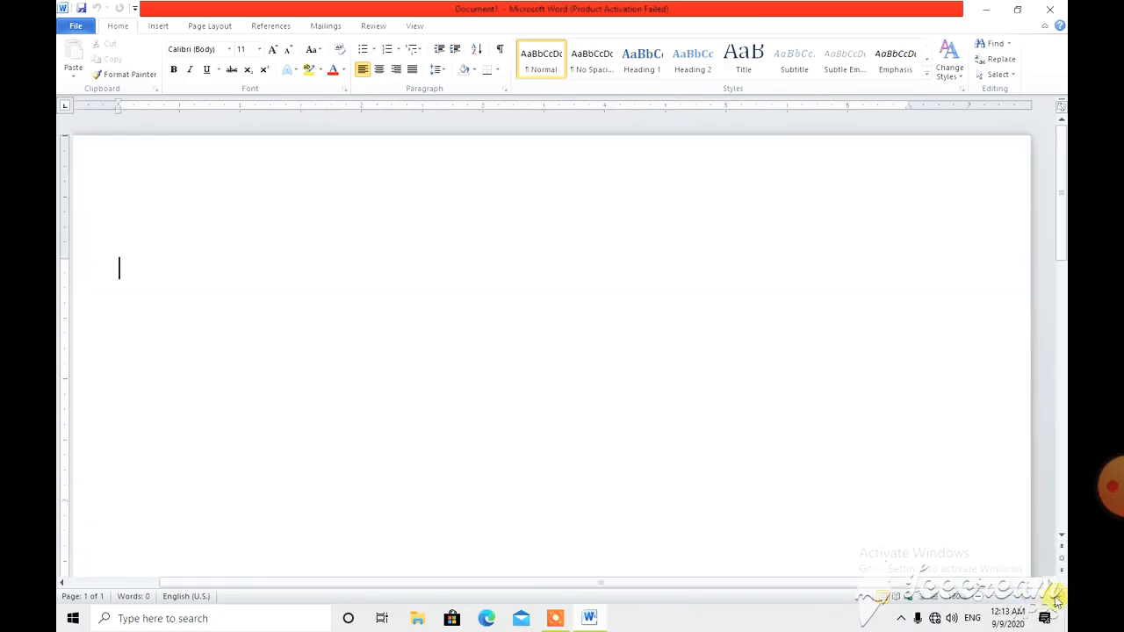
click(978, 599)
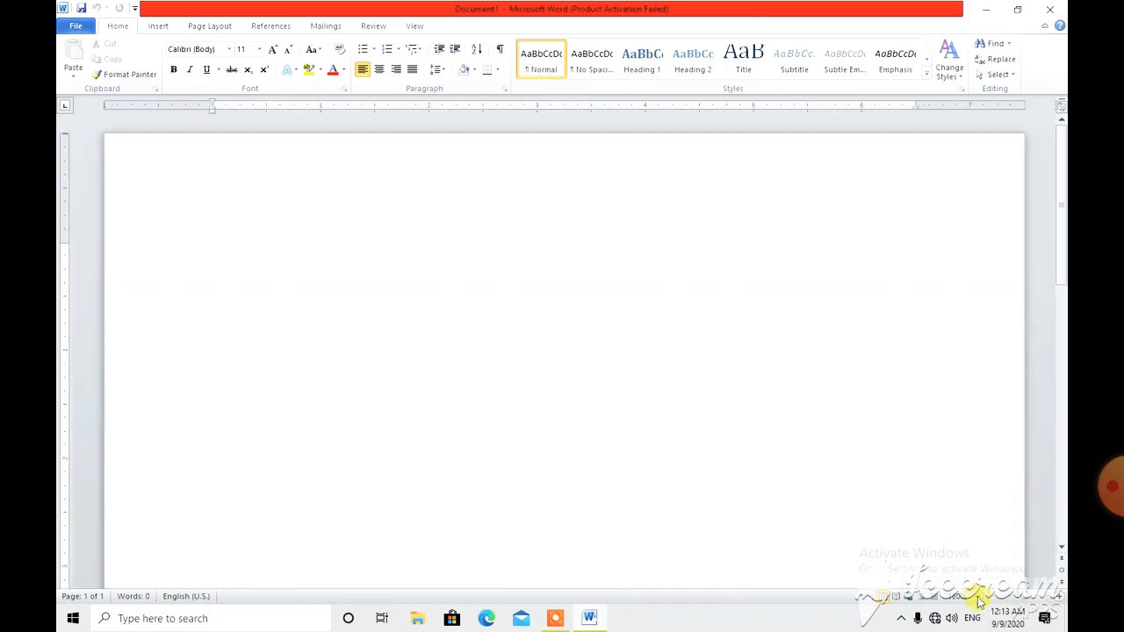
click(978, 600)
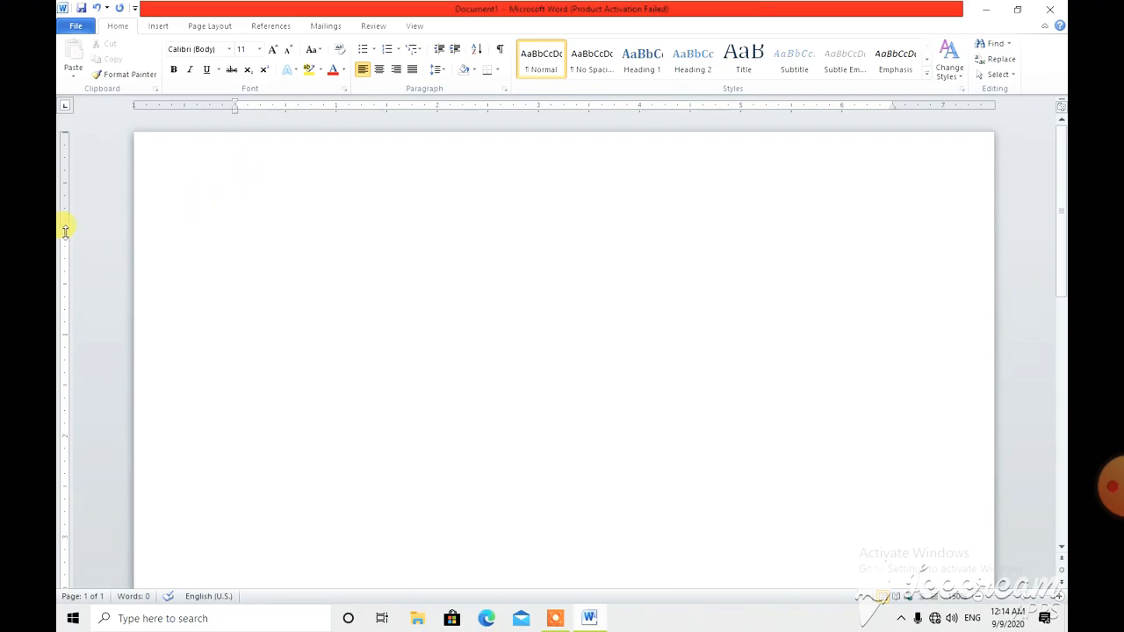
Reduce the page's top margin and write "My school name is St. Paul's Sr. Sec. School." on the first line
drag(66, 230, 62, 187)
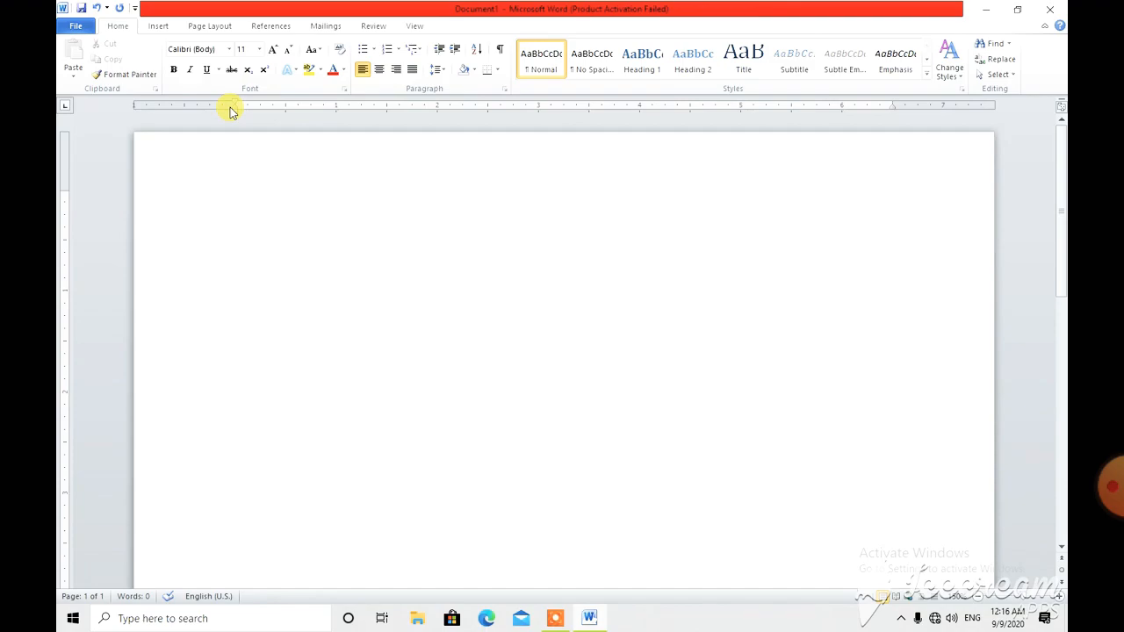
text(My sc)
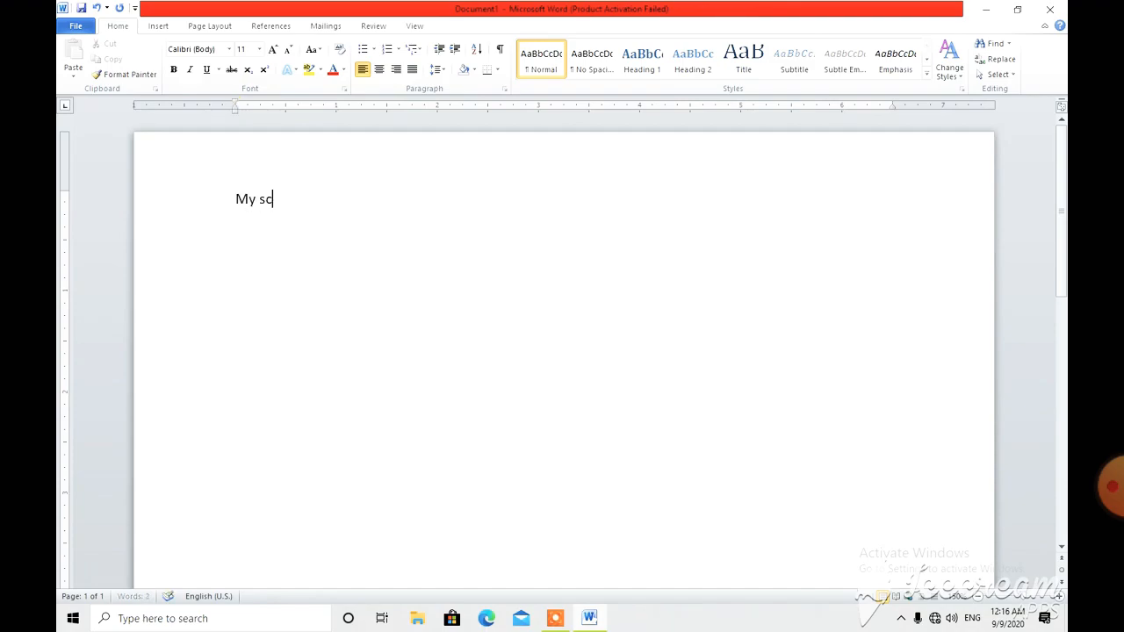
text(hool name is St. Pau)
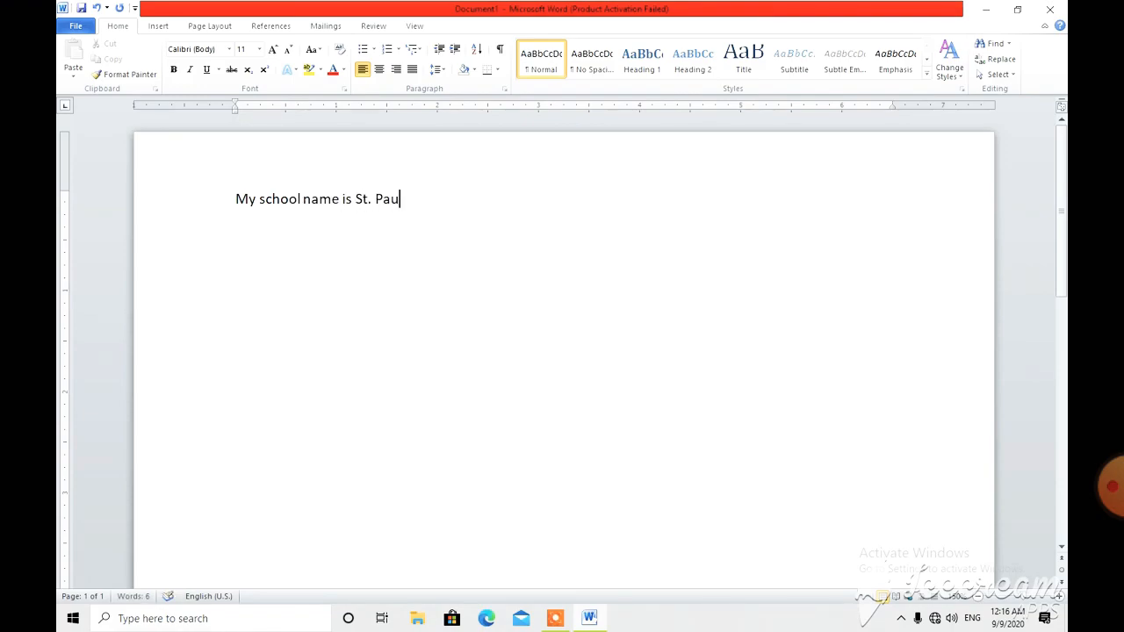
text(l's Sr. Sec. School.)
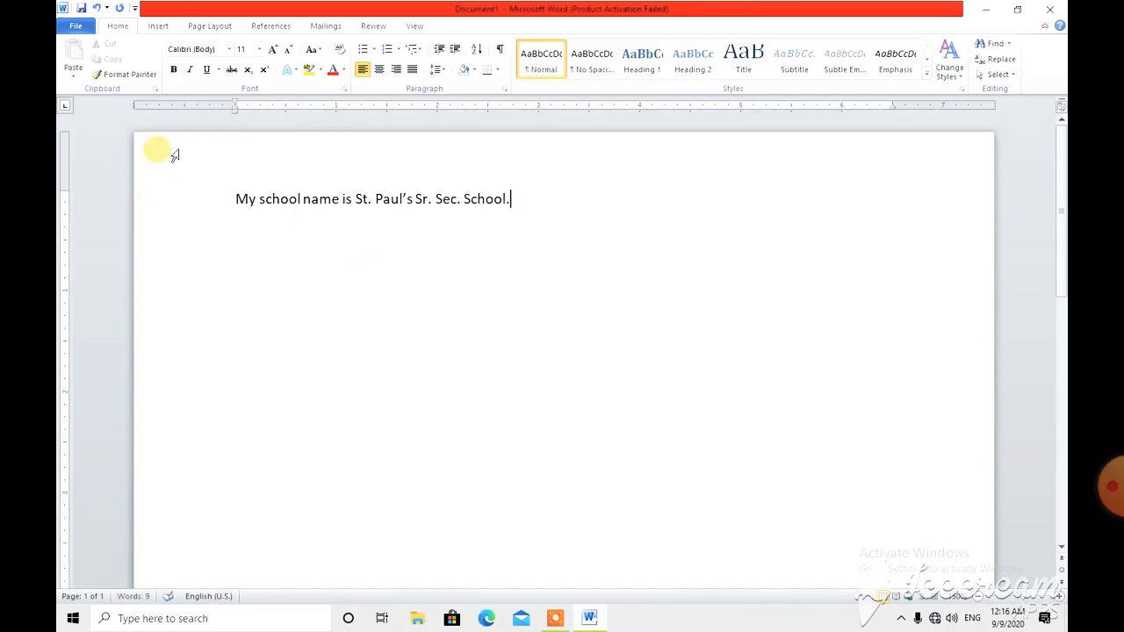
Save the document in the Documents folder as a Word Document named School
click(81, 28)
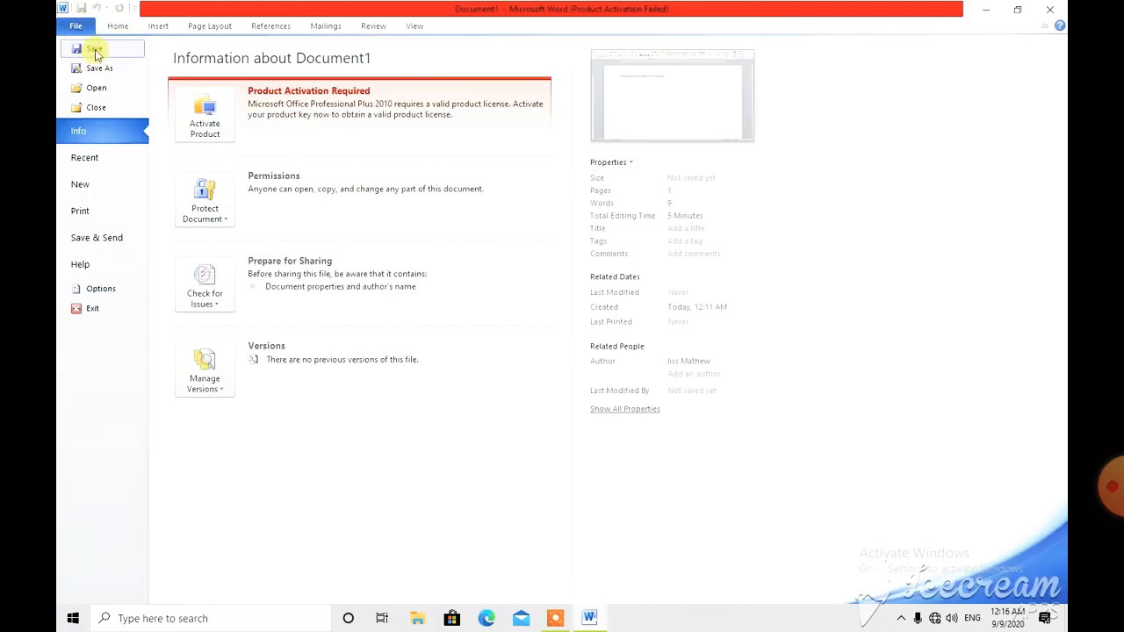
click(94, 50)
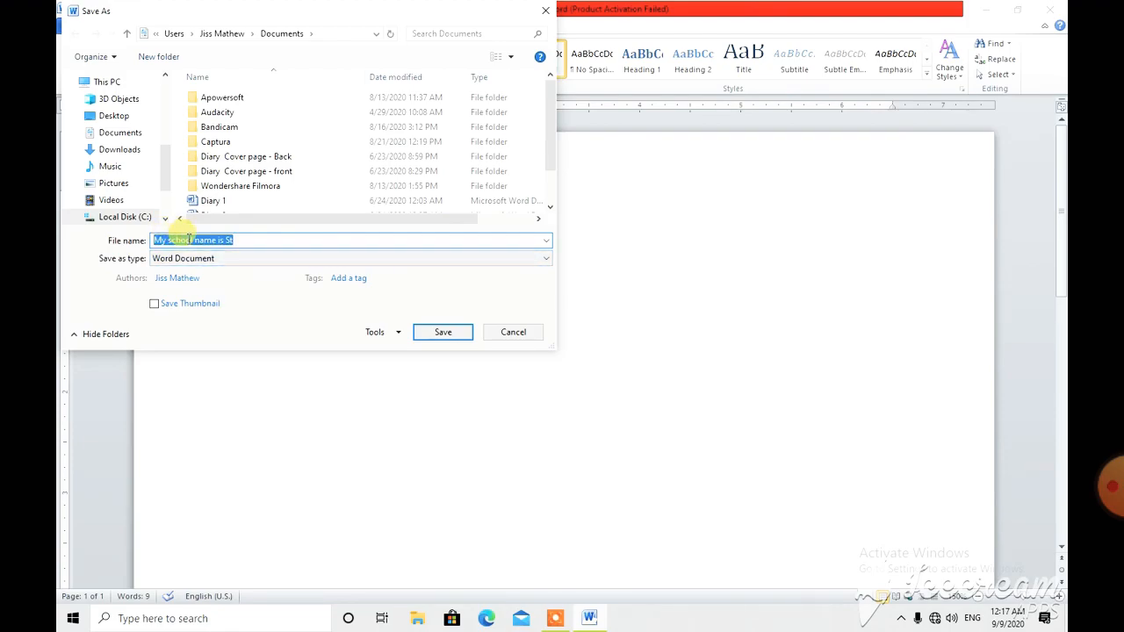
text(School)
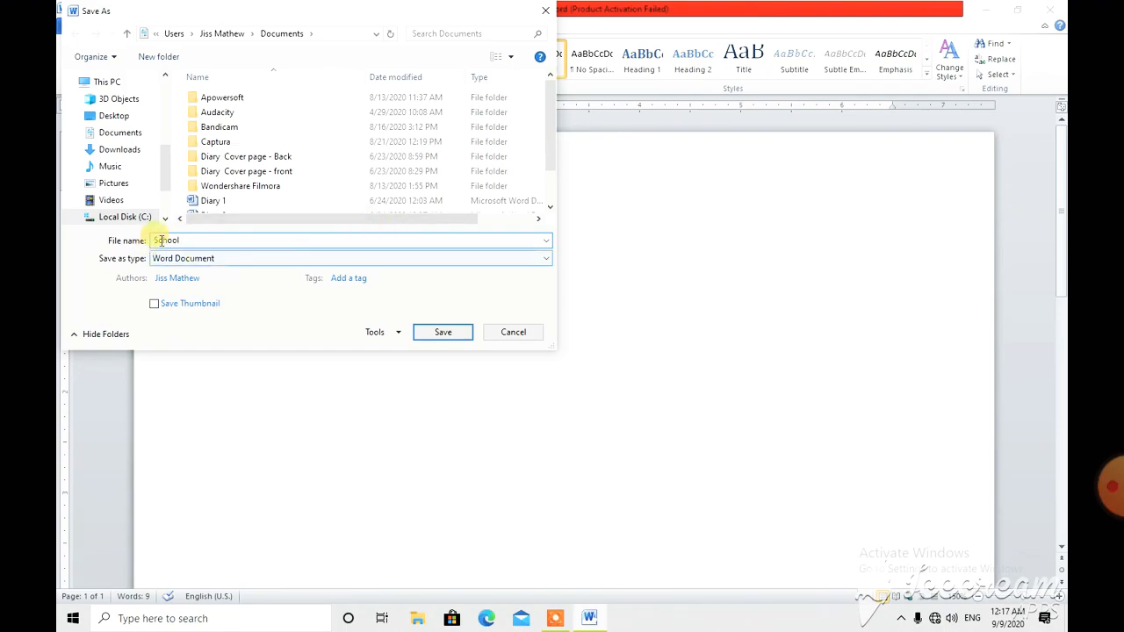
click(439, 334)
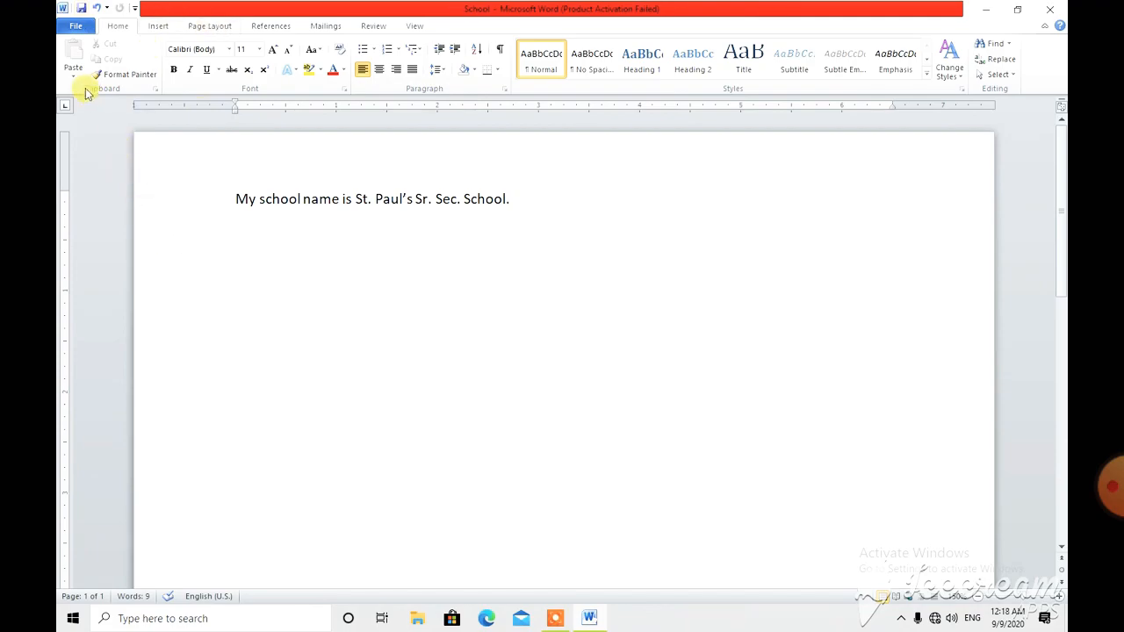
Create a new document from the Blank document template
click(79, 26)
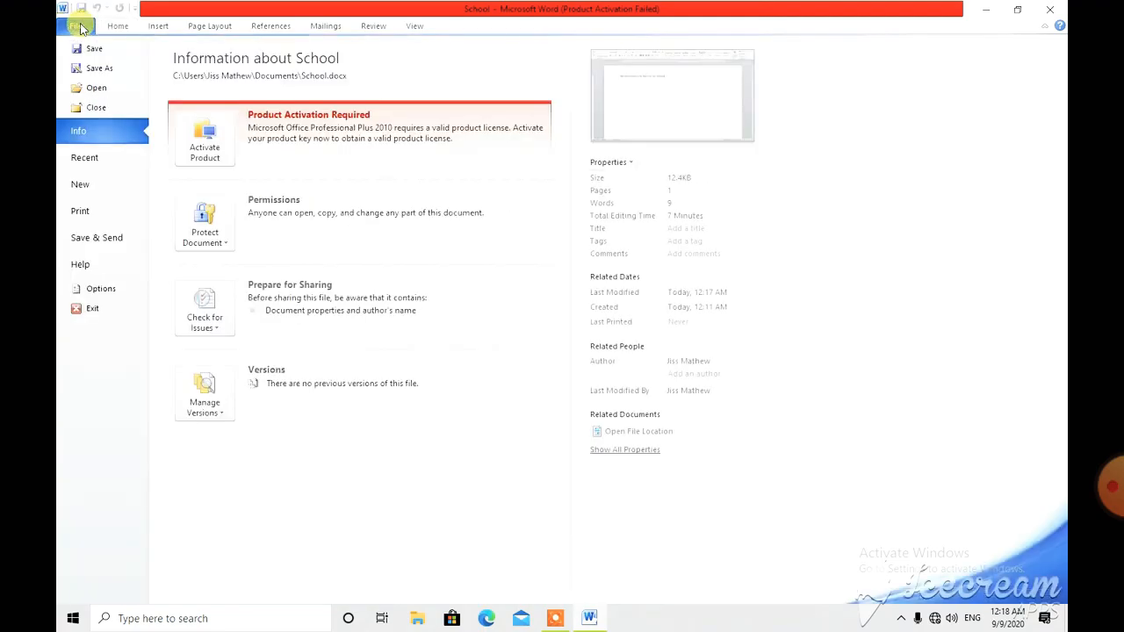
click(83, 186)
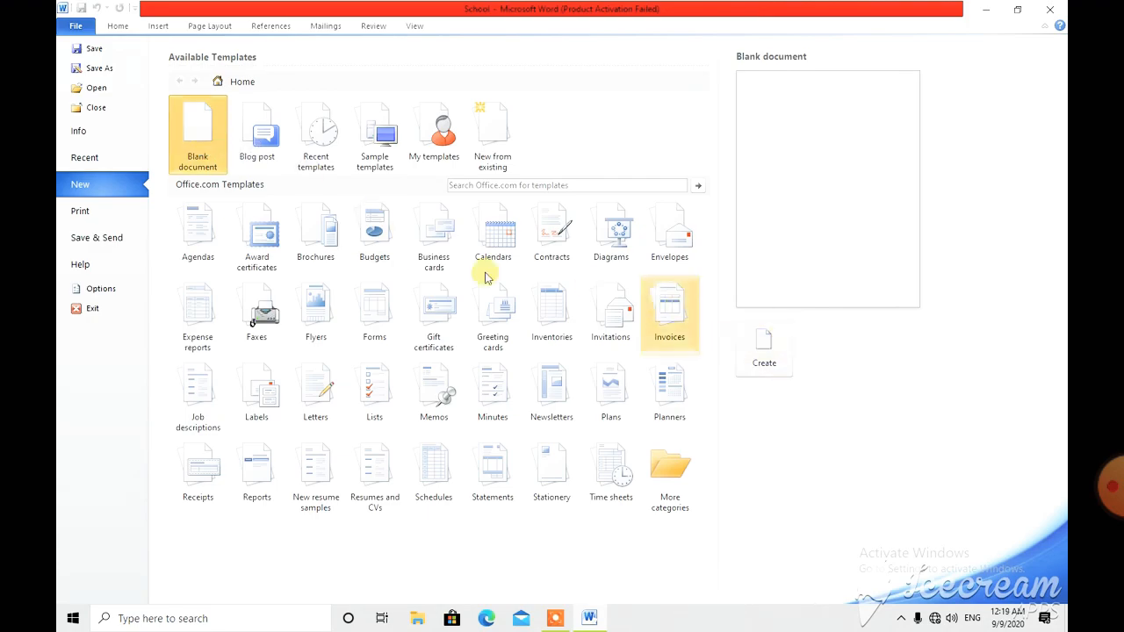
double_click(193, 138)
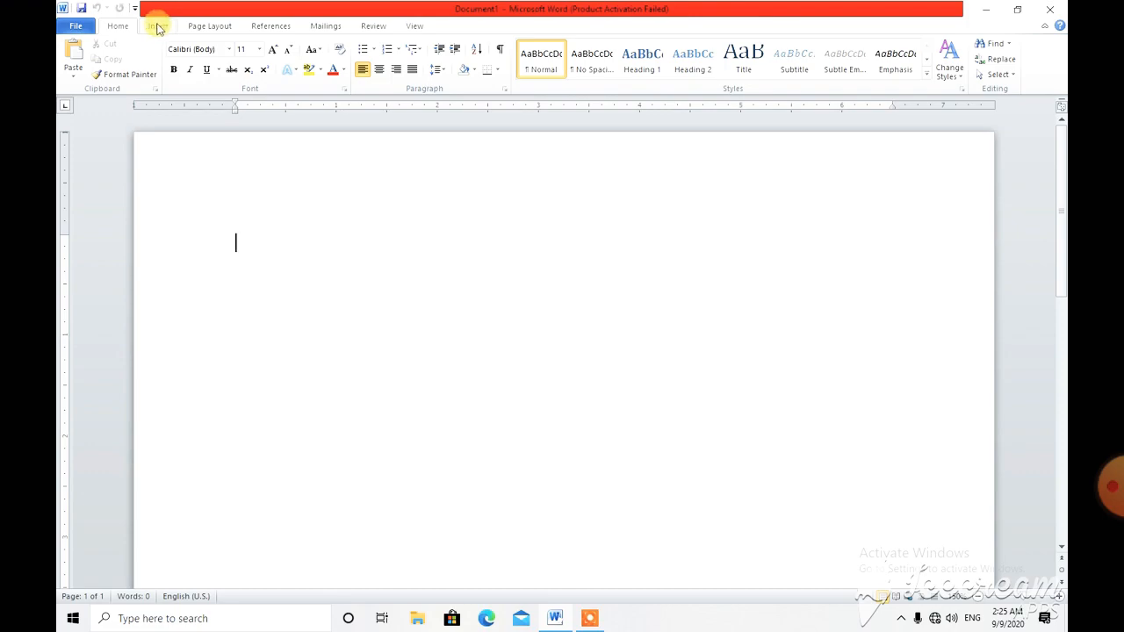
Open the clip art search, clear the search term and list all available clip art of all media file types
click(158, 28)
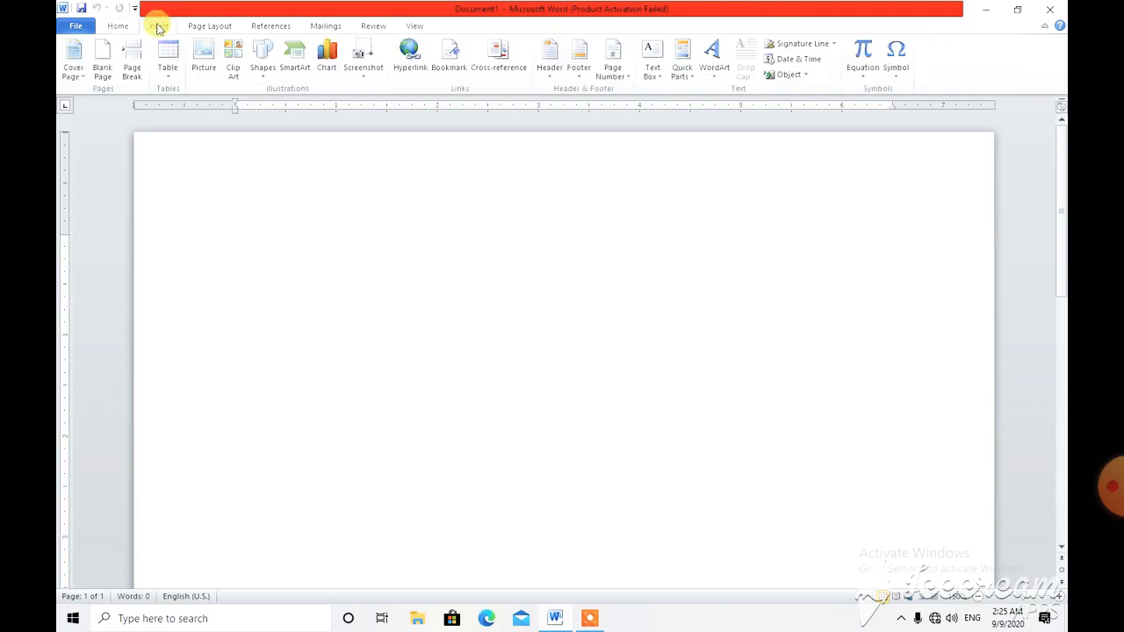
click(233, 58)
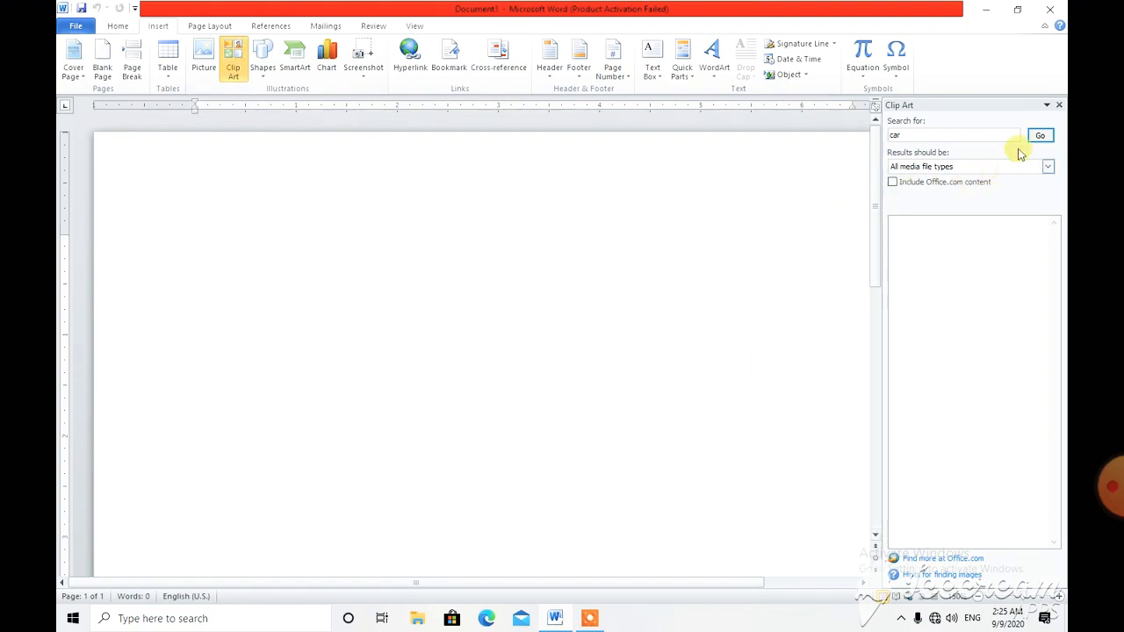
click(900, 136)
key(BackSpace)
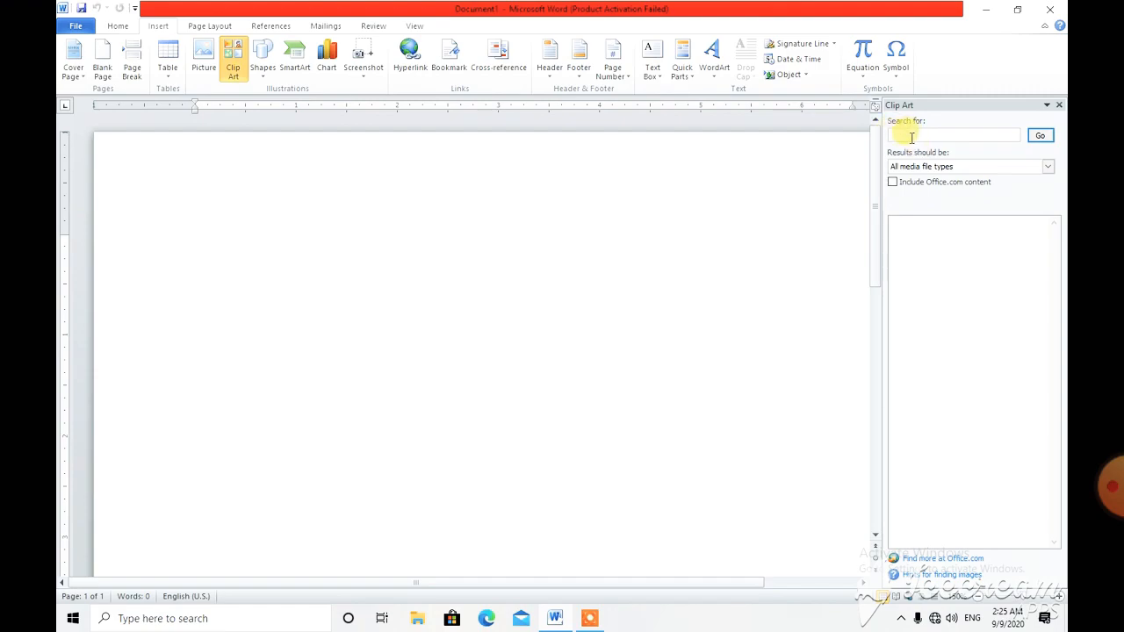
click(1041, 138)
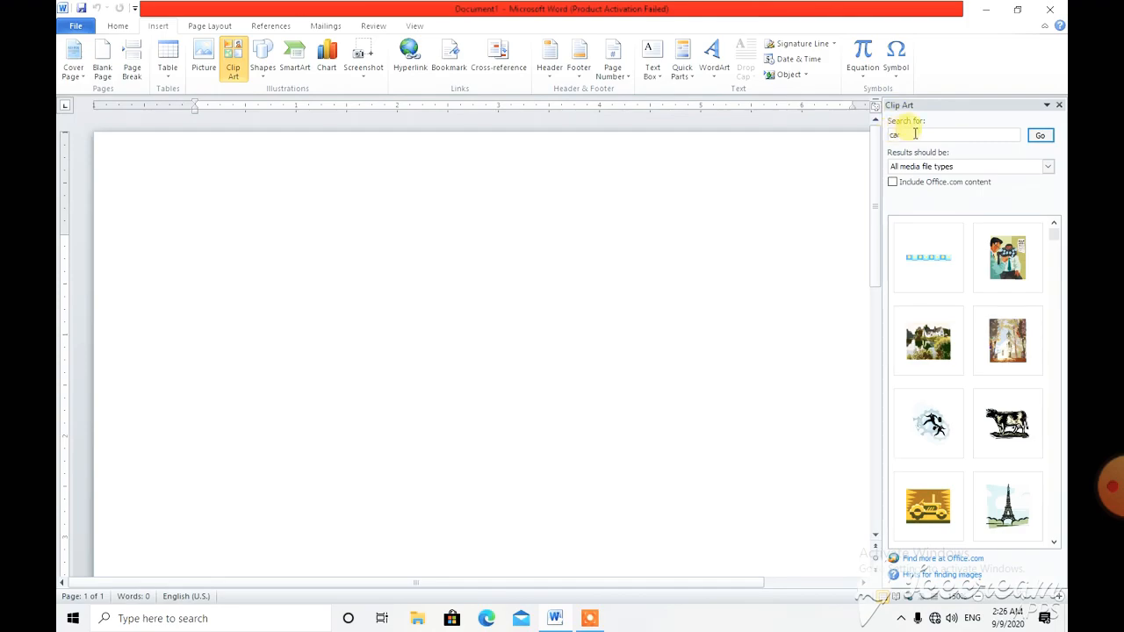
Search the clip art for "car" and insert the green race car with its driver into the document
click(1039, 137)
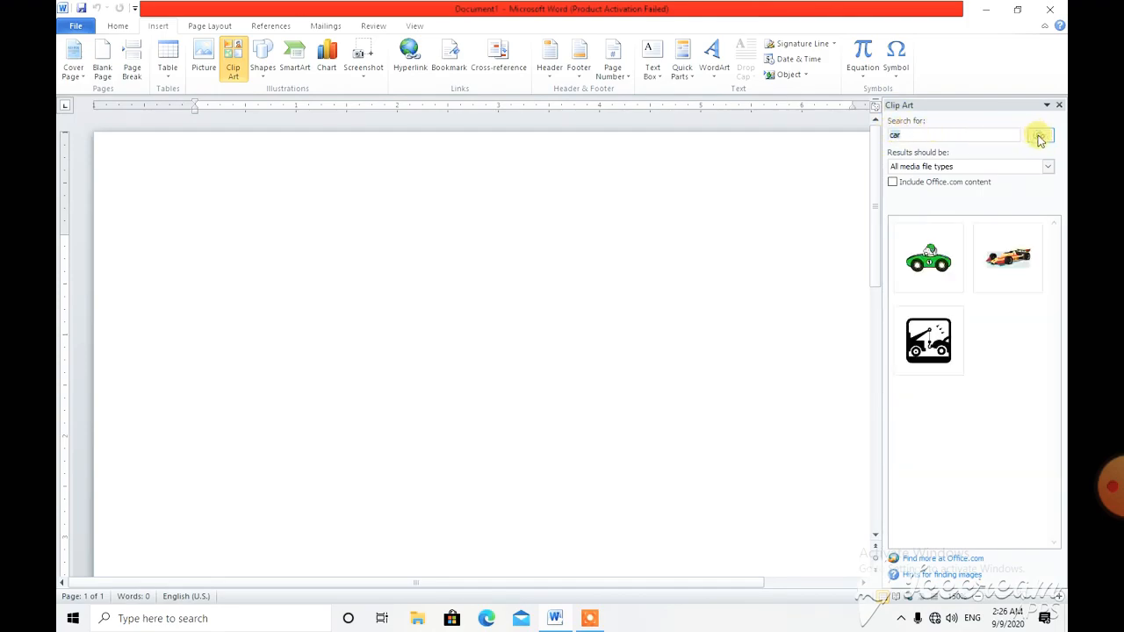
click(926, 260)
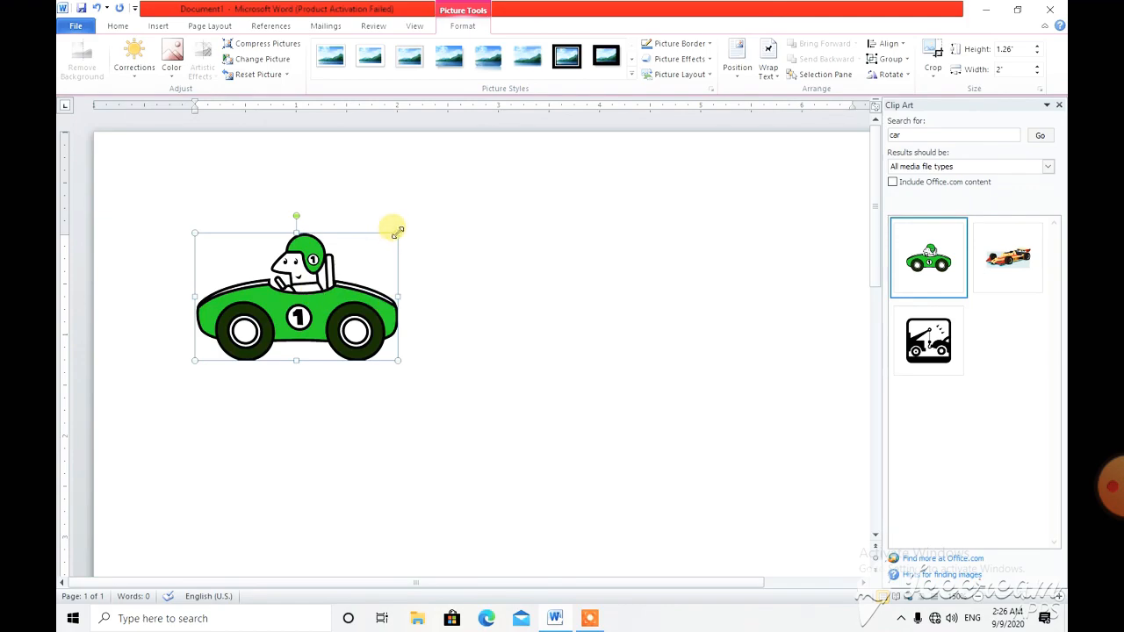
Enlarge the car picture proportionally to about 1.49 inches high and 2.38 inches wide, and try out its rotation handle
drag(396, 230, 409, 212)
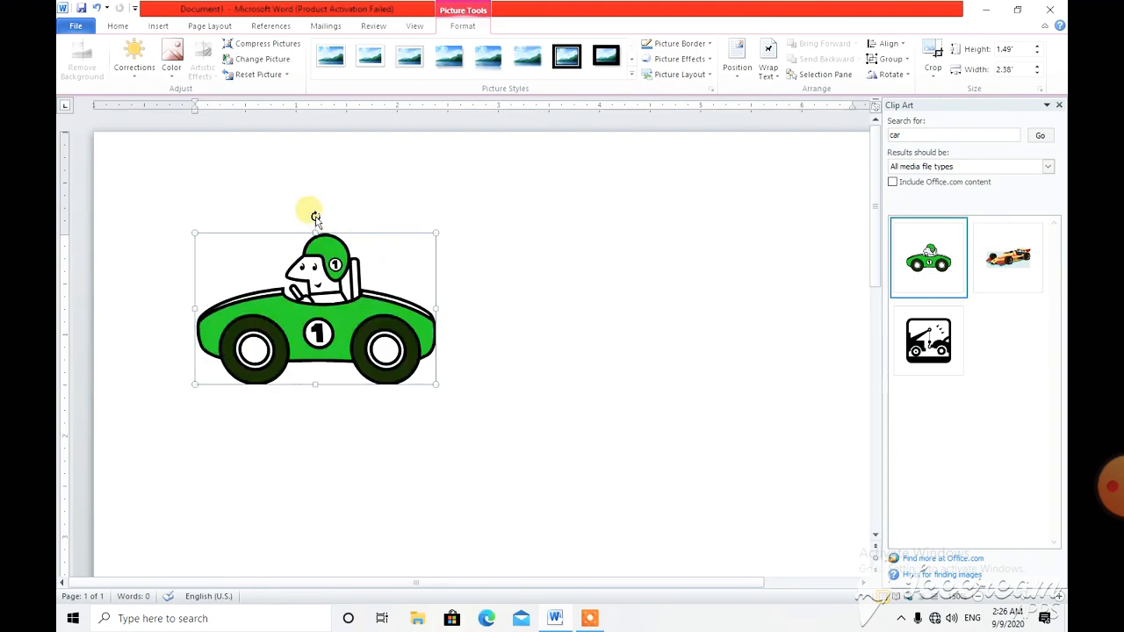
mouse_move(313, 215)
mouse_down()
mouse_move(328, 213)
mouse_move(304, 214)
mouse_move(317, 221)
mouse_up()
Deselect and reselect the car picture, and try to move it freely on the page
click(486, 218)
click(337, 297)
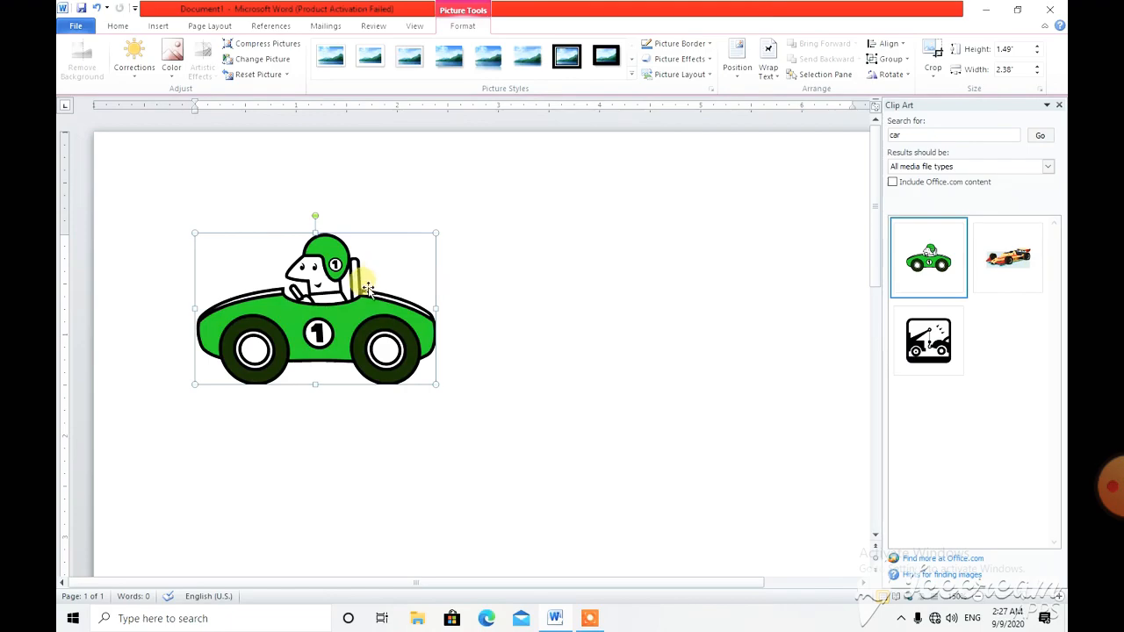
drag(343, 293, 284, 290)
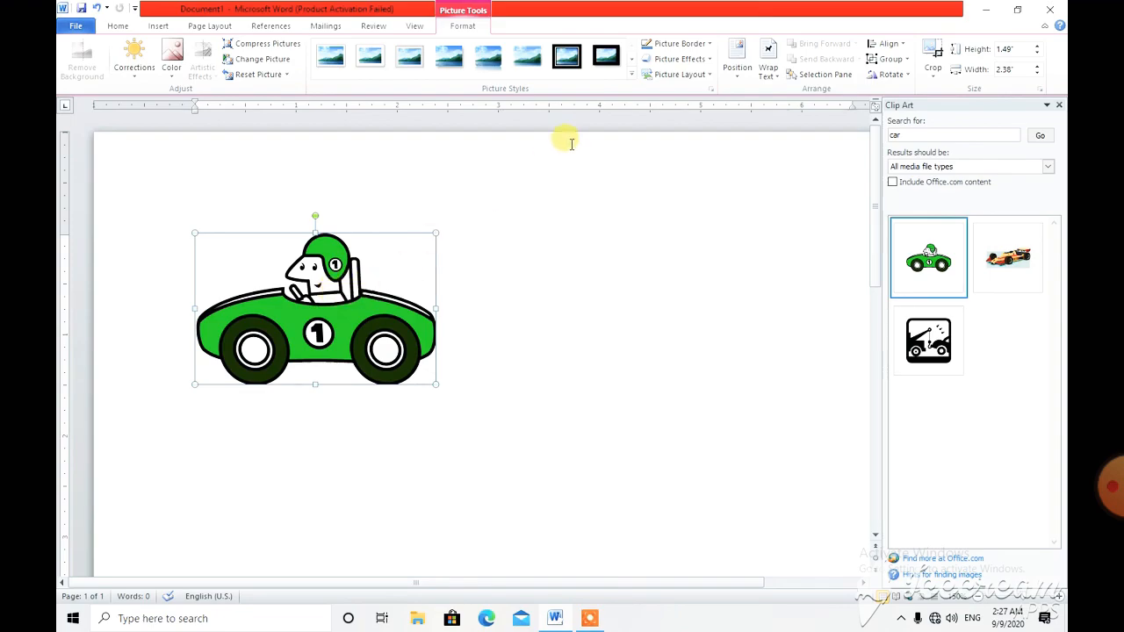
Set the car picture's text wrapping to Square and move the picture freely on the page
click(774, 80)
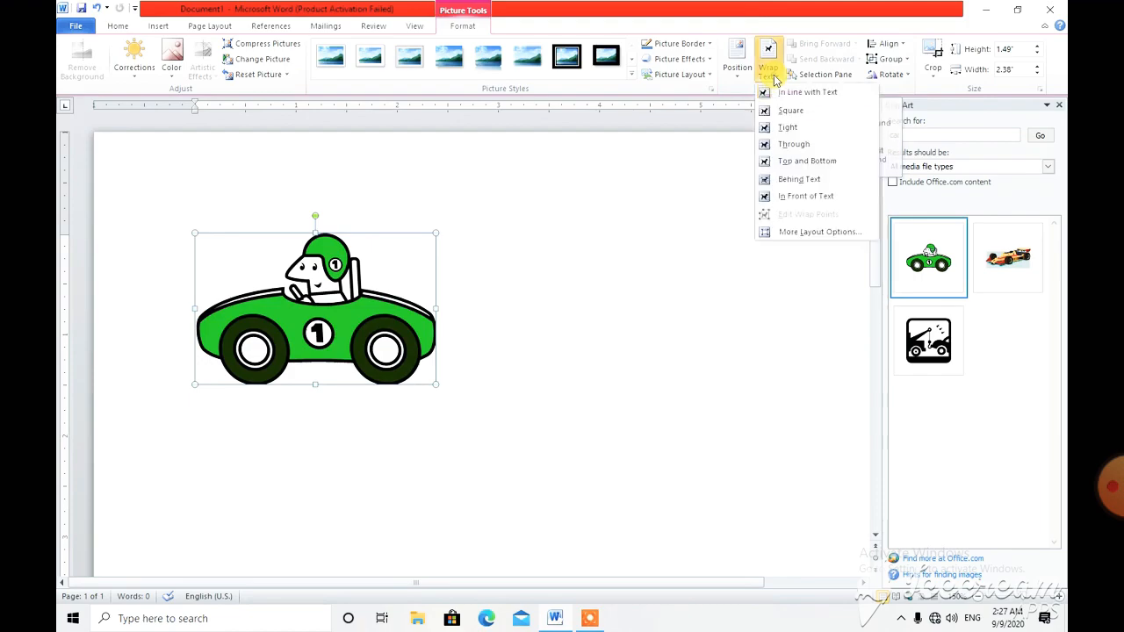
click(799, 115)
drag(318, 294, 228, 269)
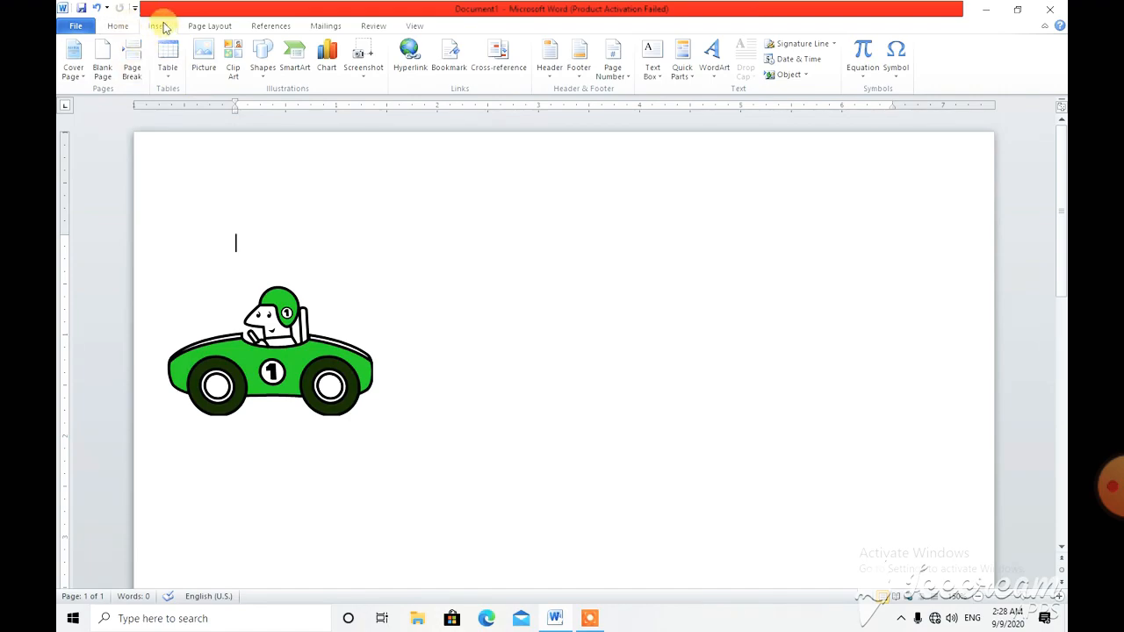
Insert the pigeon picture IMG-20180926-WA0006 from the Downloads folder into the document
click(206, 56)
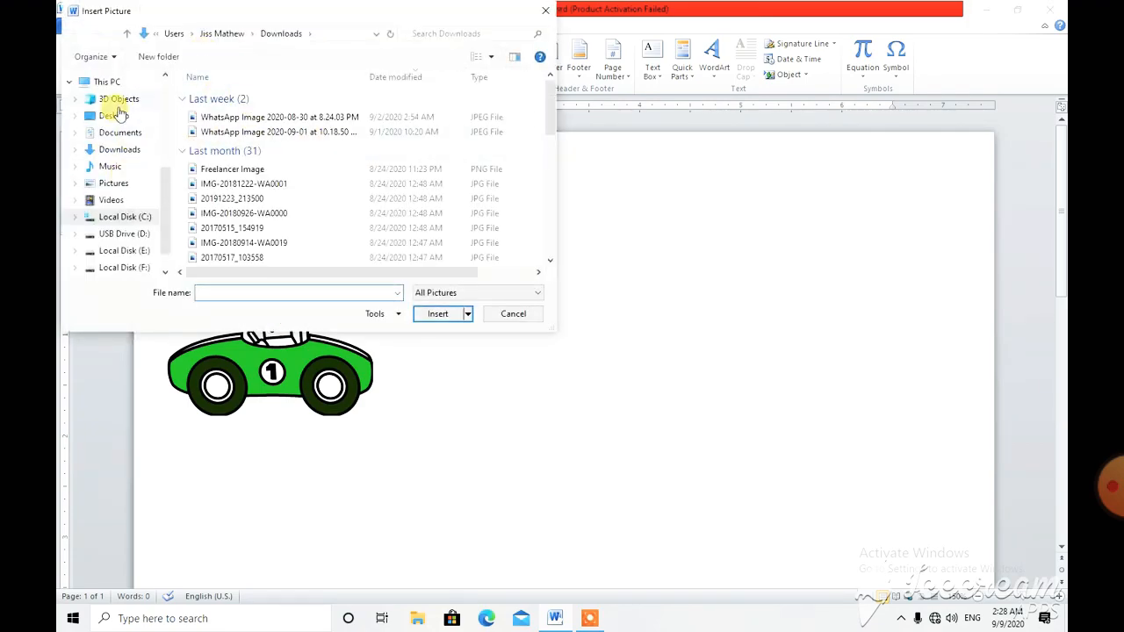
click(120, 153)
scroll(314, 202, down, 2)
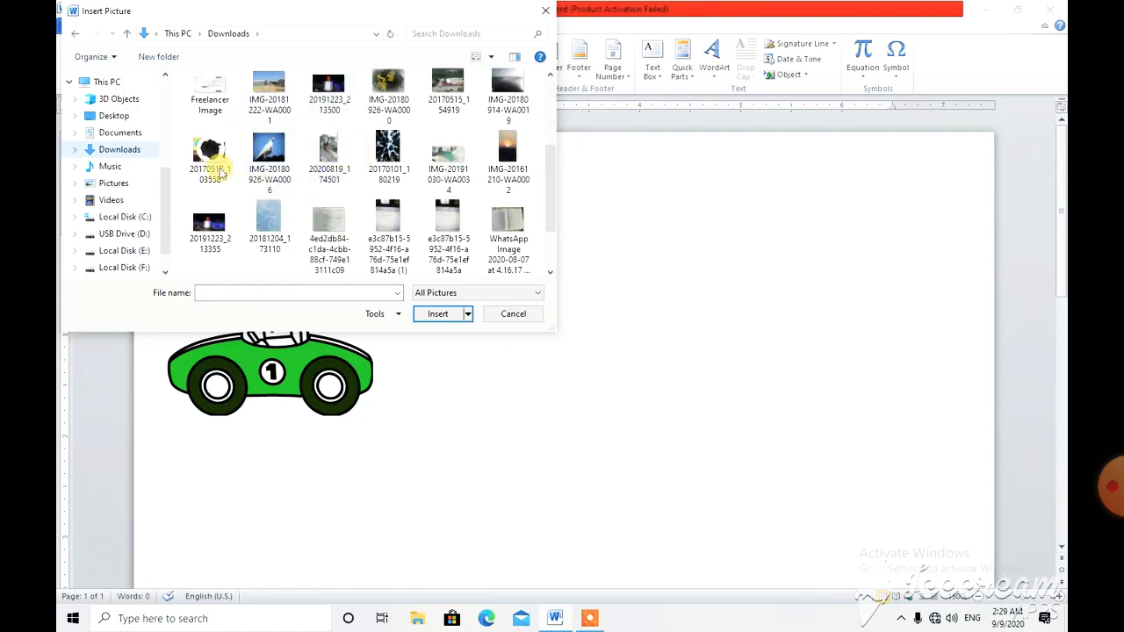
click(269, 154)
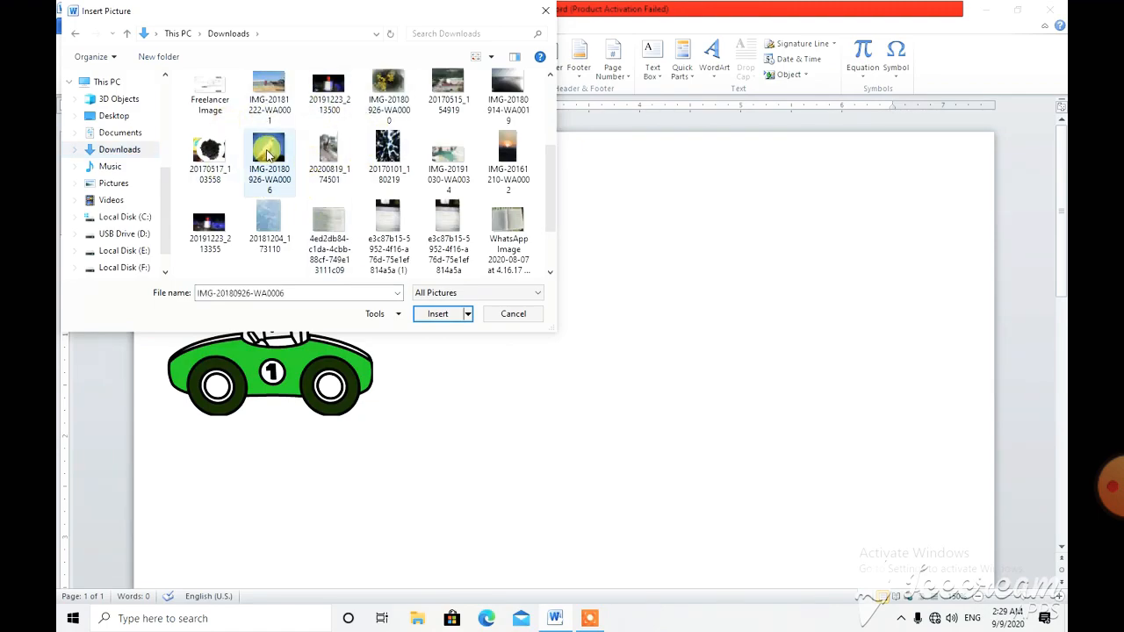
click(438, 314)
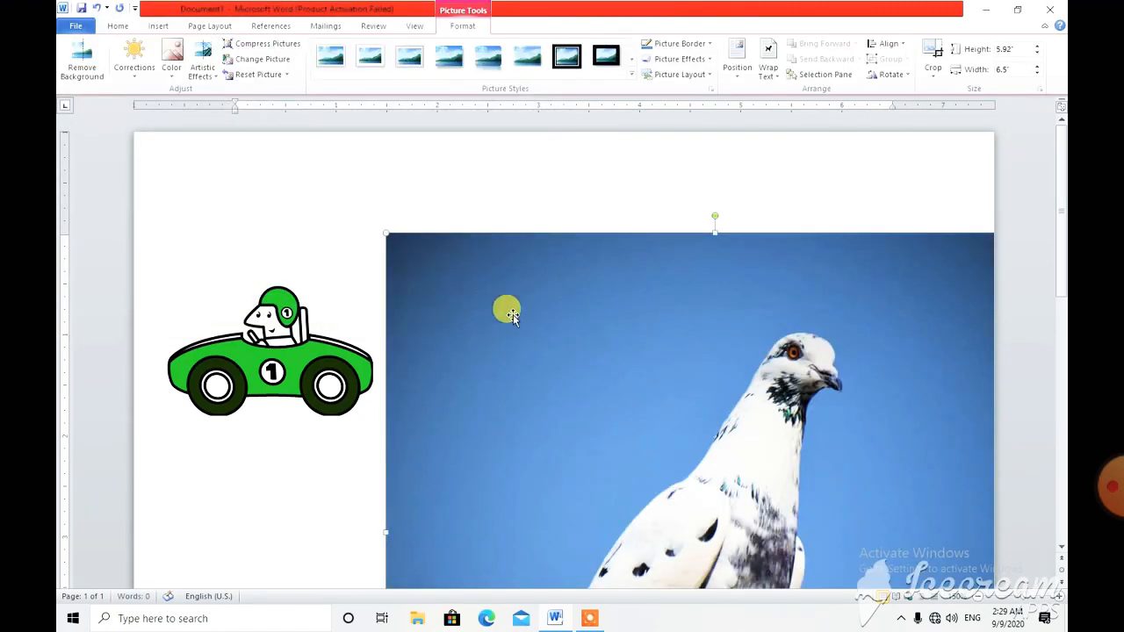
Shrink the pigeon picture proportionally to about 2.03 inches high and 2.23 inches wide
drag(384, 231, 710, 519)
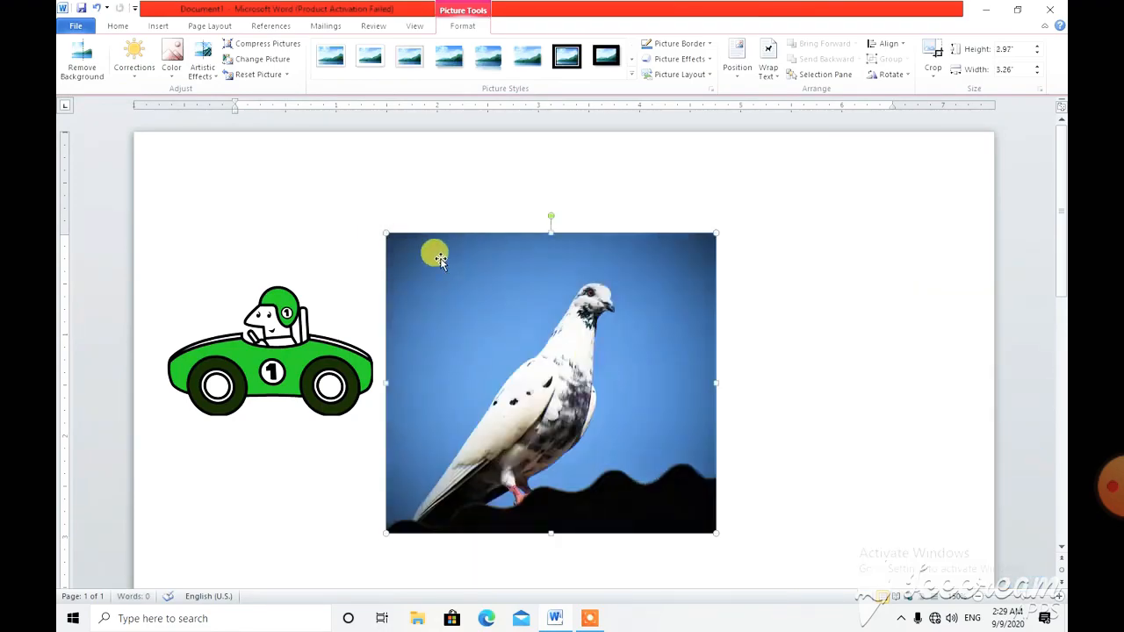
drag(382, 229, 466, 305)
drag(381, 231, 408, 255)
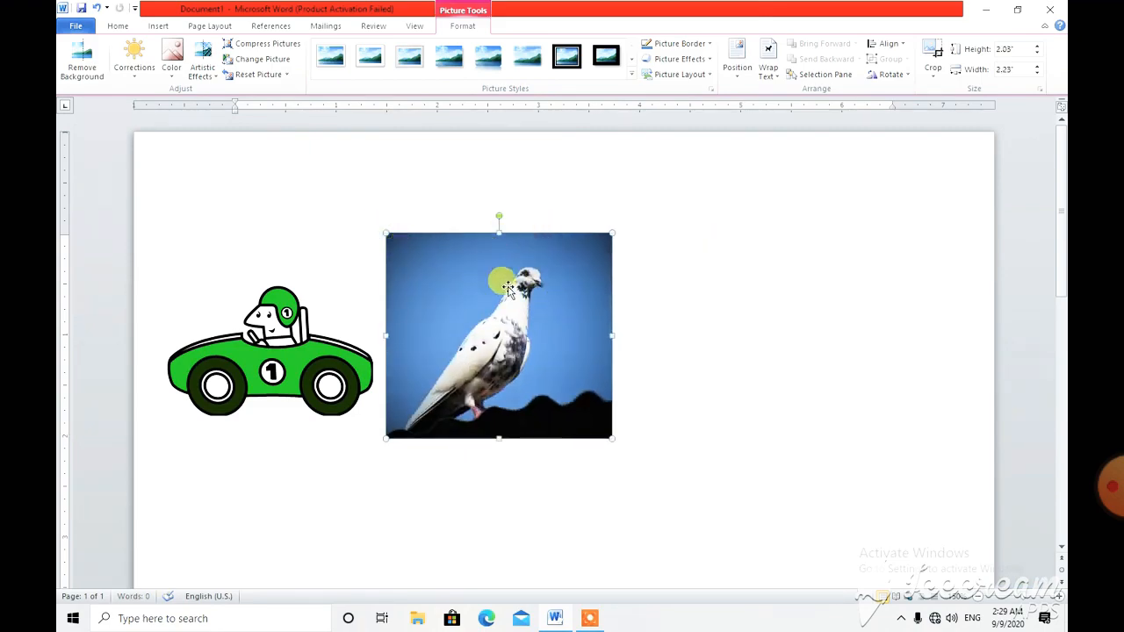
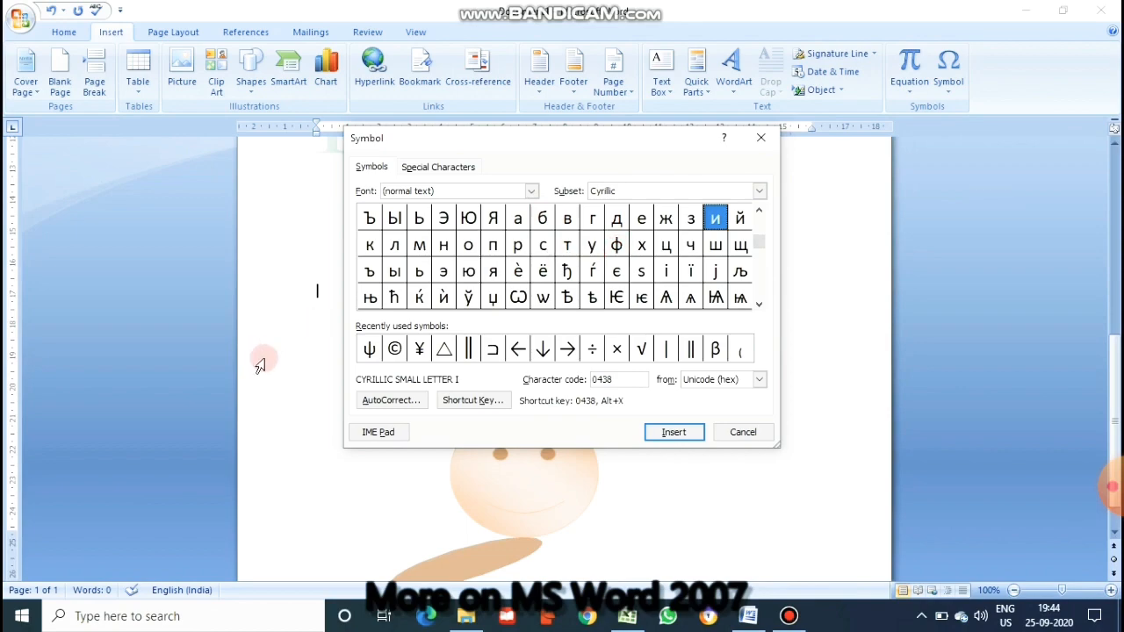
Insert the copyright sign © from the recently used symbols at the text cursor and close the Symbol dialog
click(395, 349)
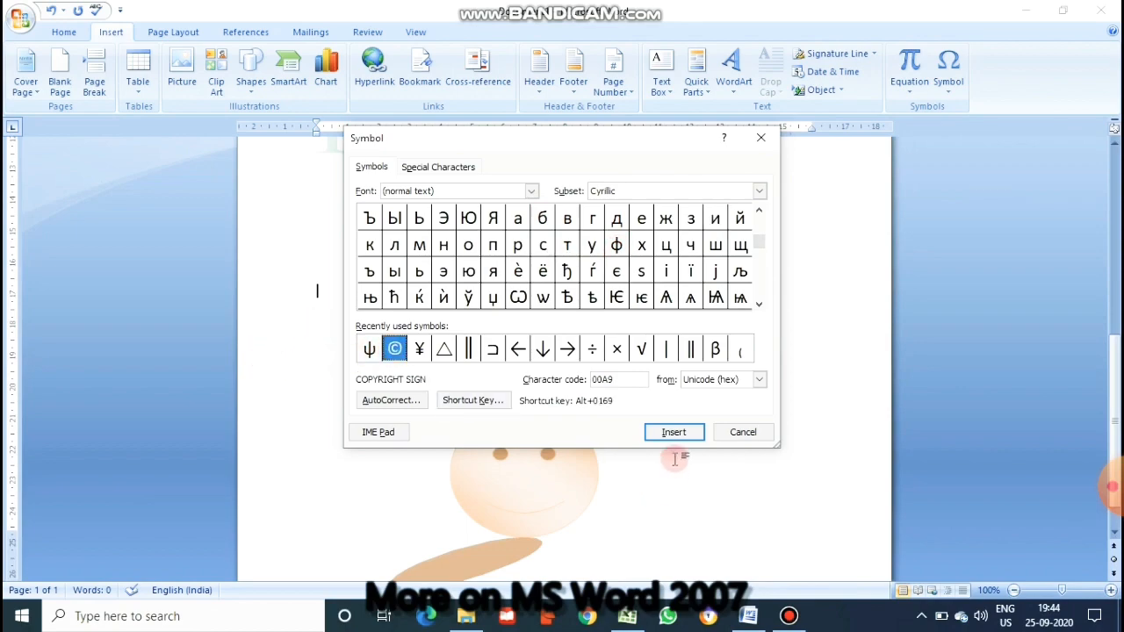
click(673, 431)
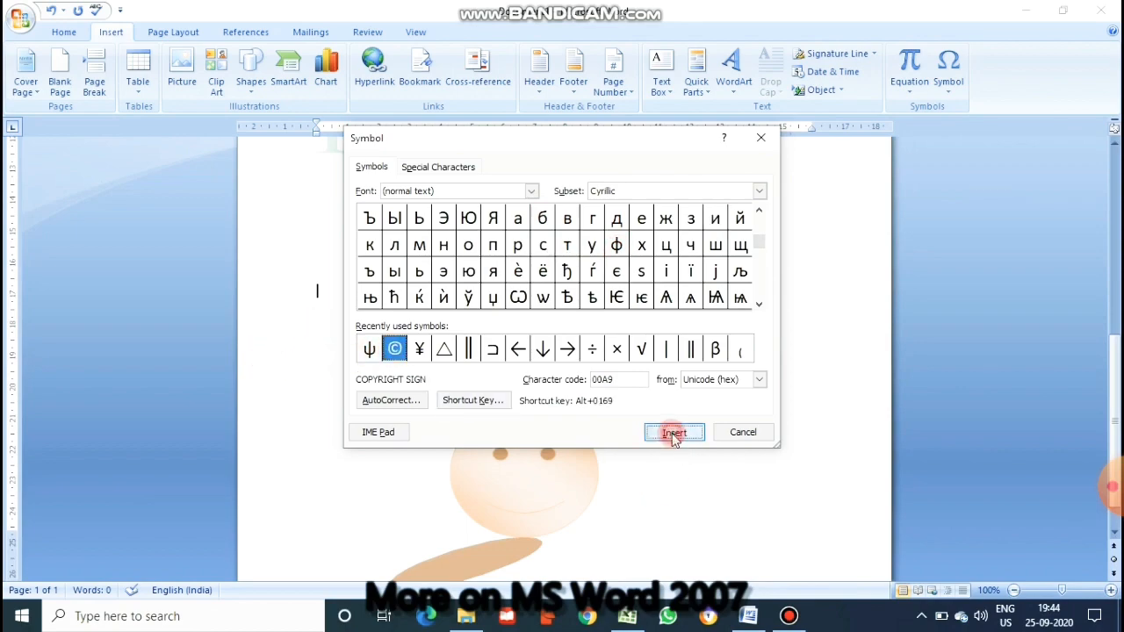
click(760, 138)
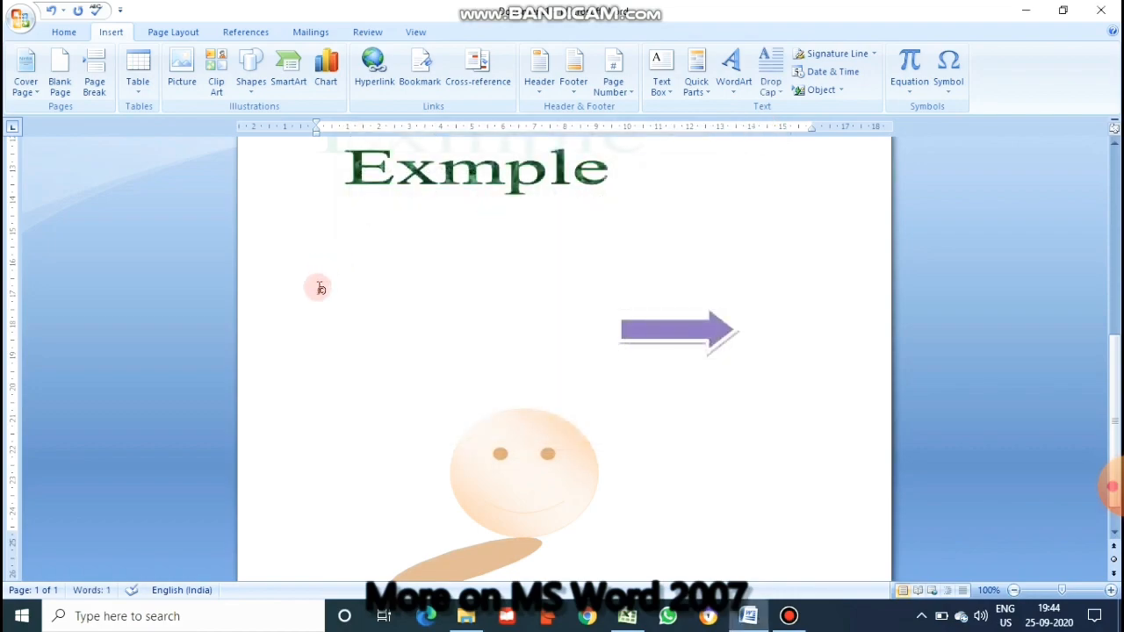
Set the font size of the inserted © symbol to 18 and deselect it
drag(329, 289, 306, 288)
click(65, 33)
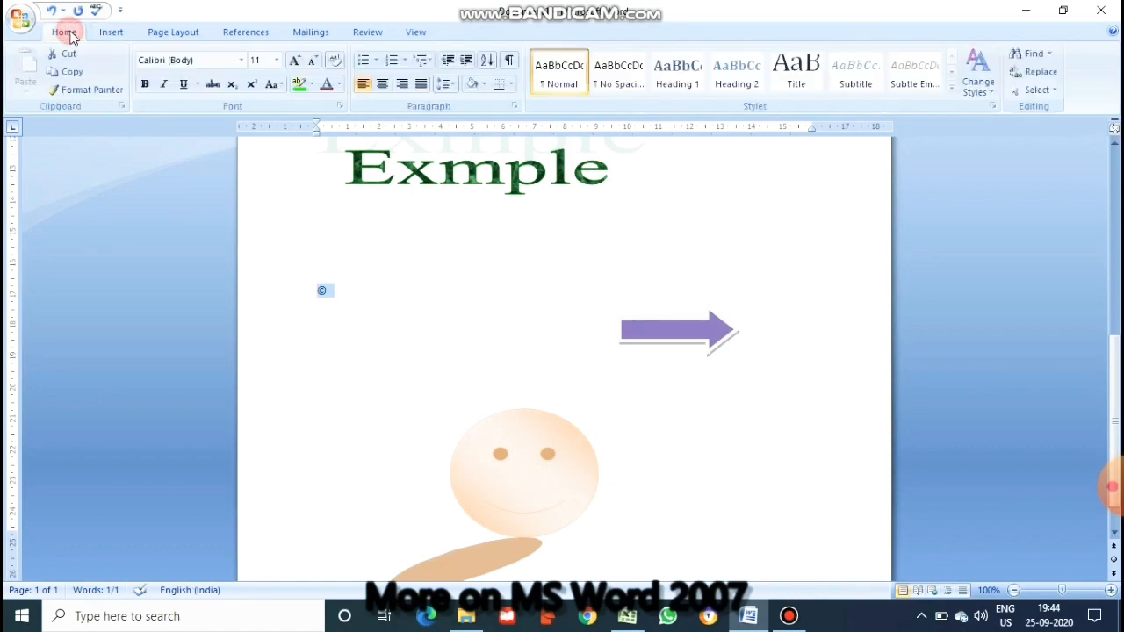
click(276, 61)
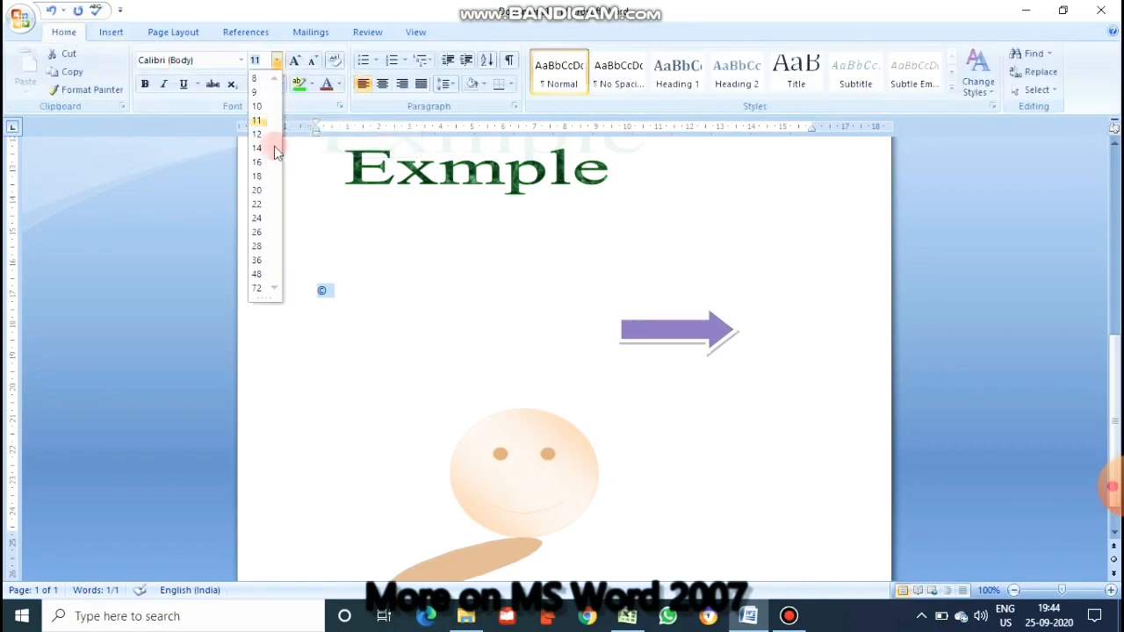
click(257, 177)
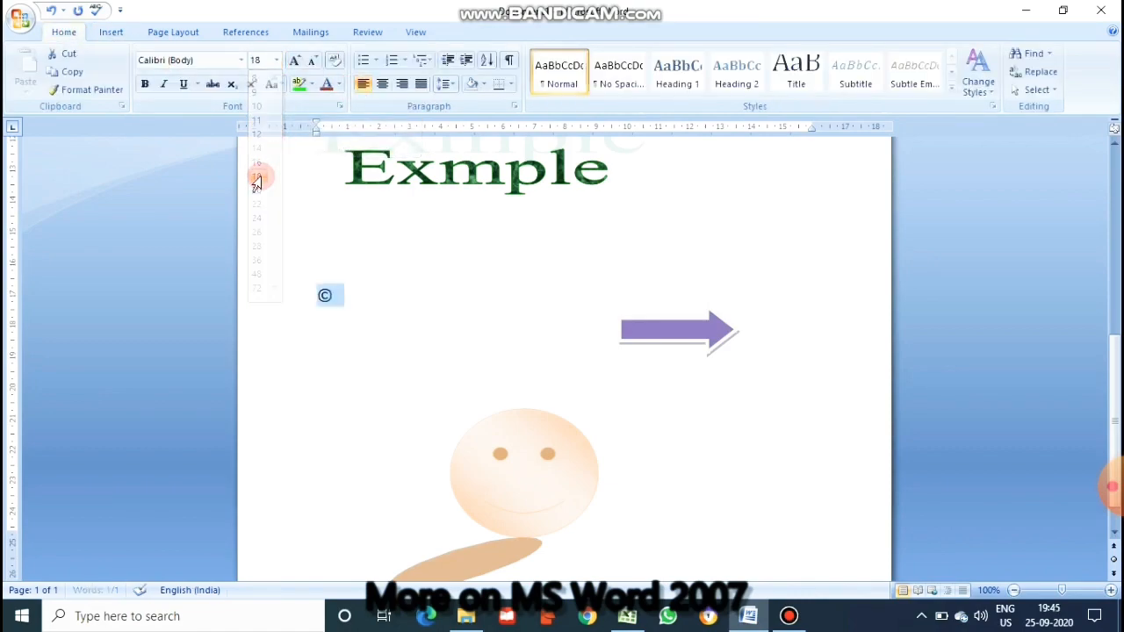
click(410, 287)
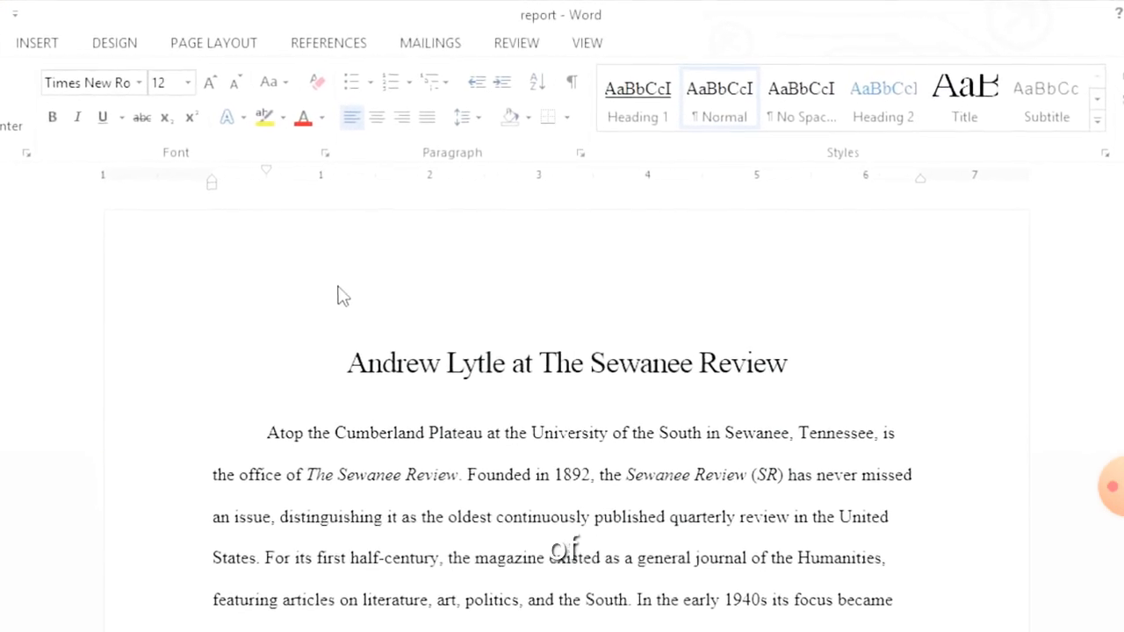
Add a page header with the author's full name and the date 6/10/2013 on the line below, and leave header editing
double_click(333, 295)
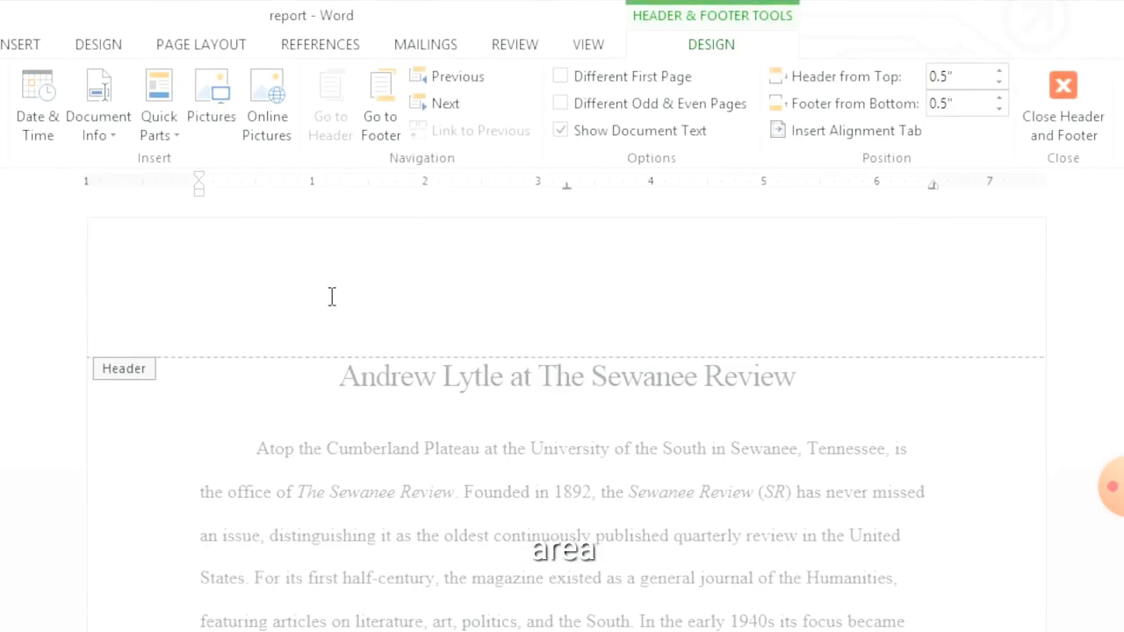
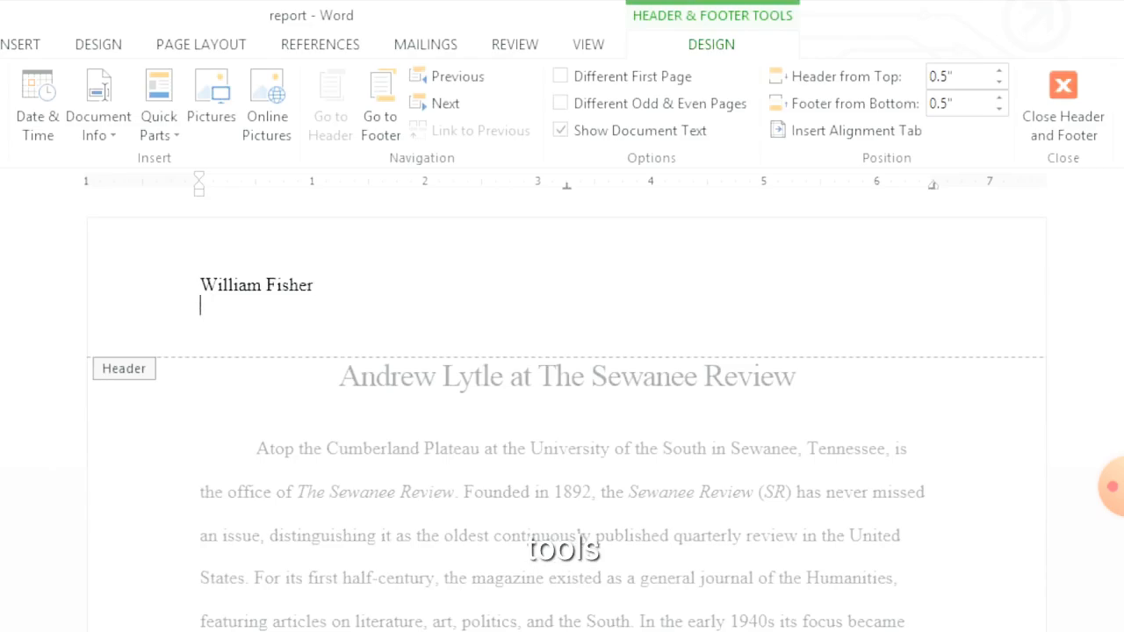
text(6/10/)
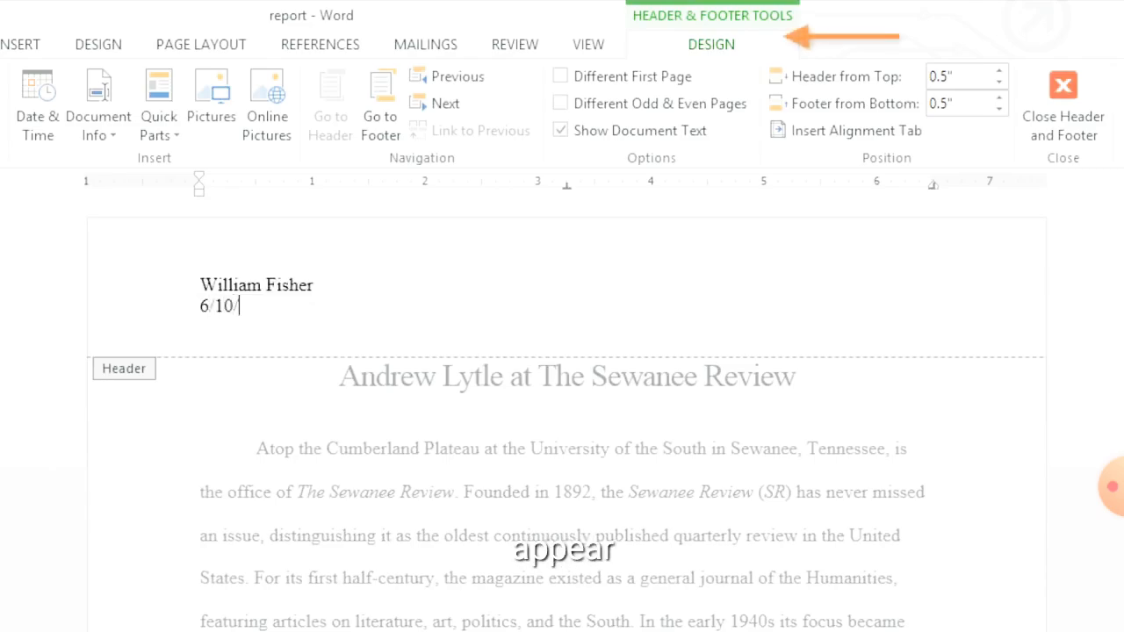
text(2013)
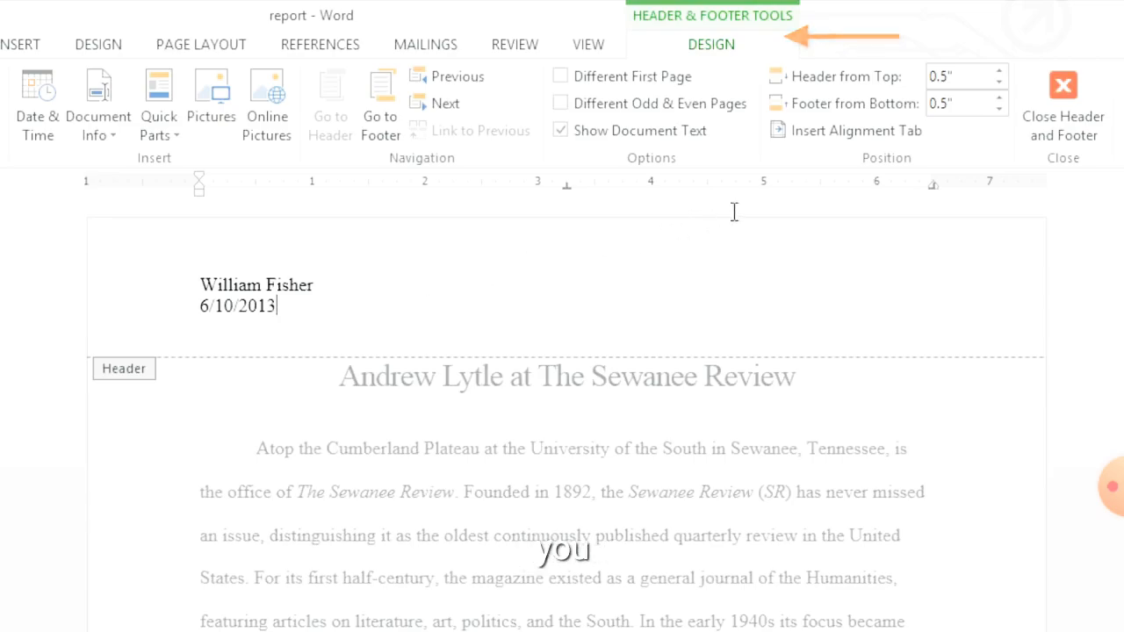
click(1069, 82)
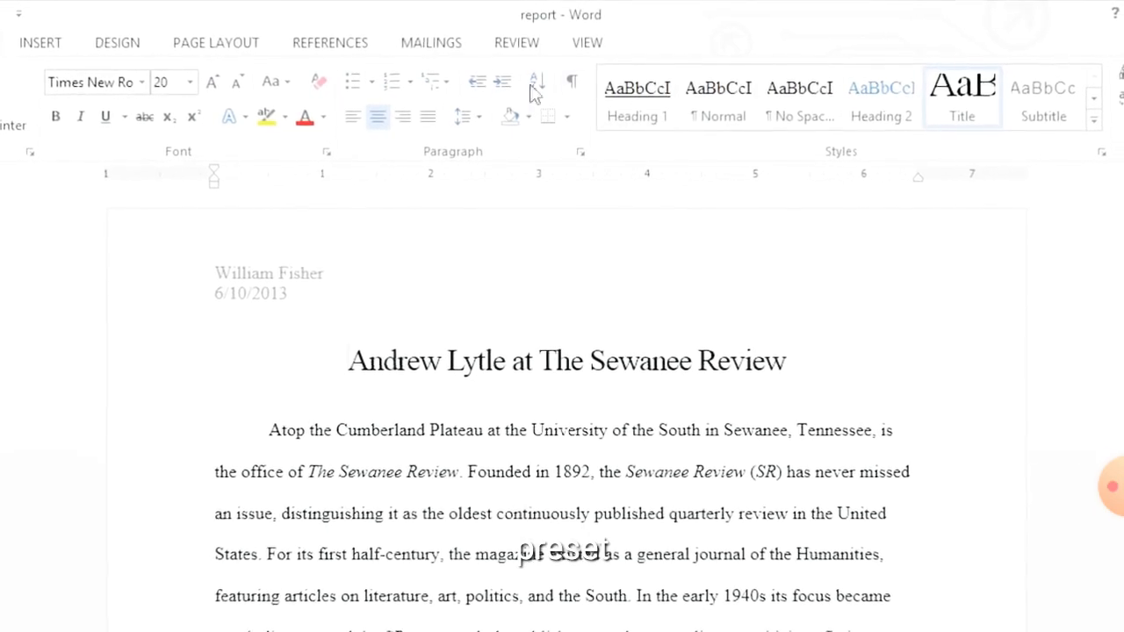
Replace the report's header with the built-in Sideline header design
click(63, 44)
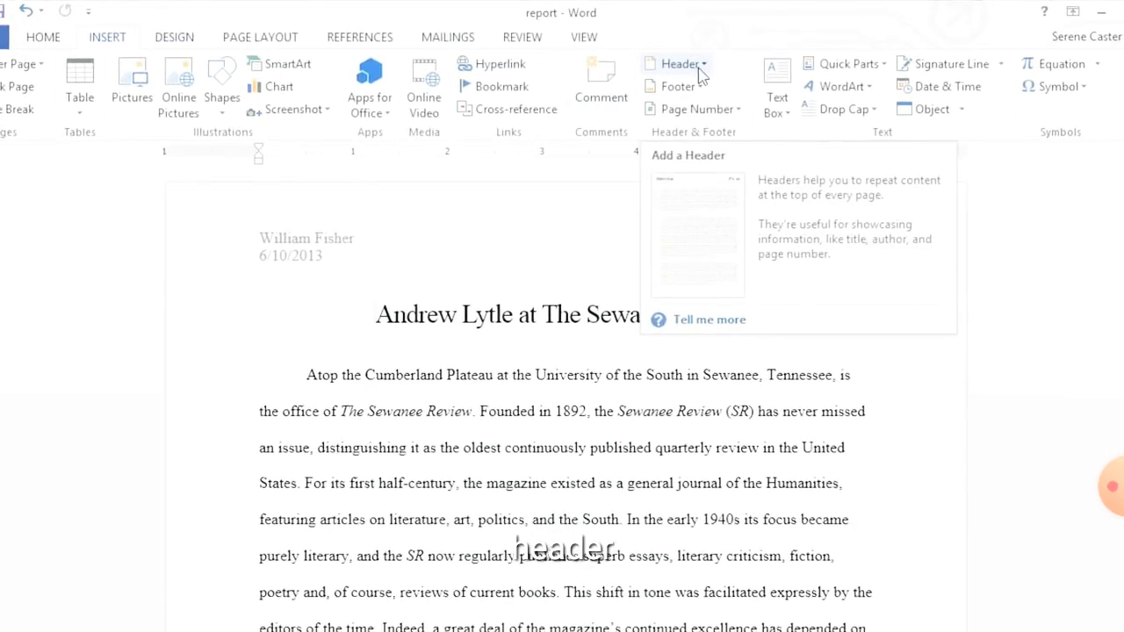
click(681, 64)
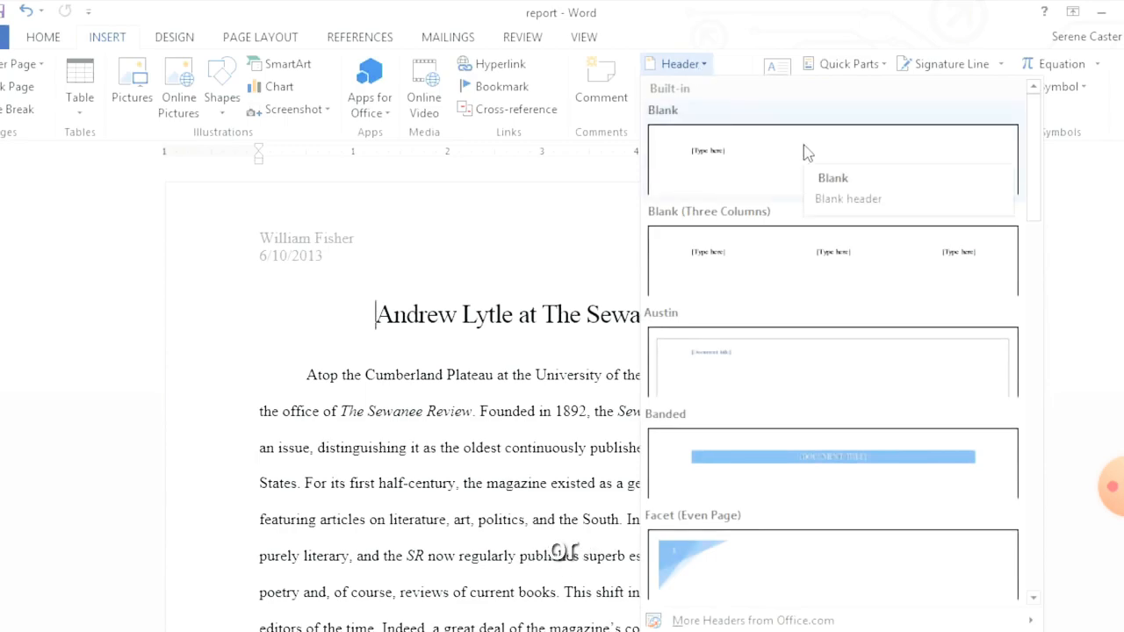
drag(1033, 150, 1022, 451)
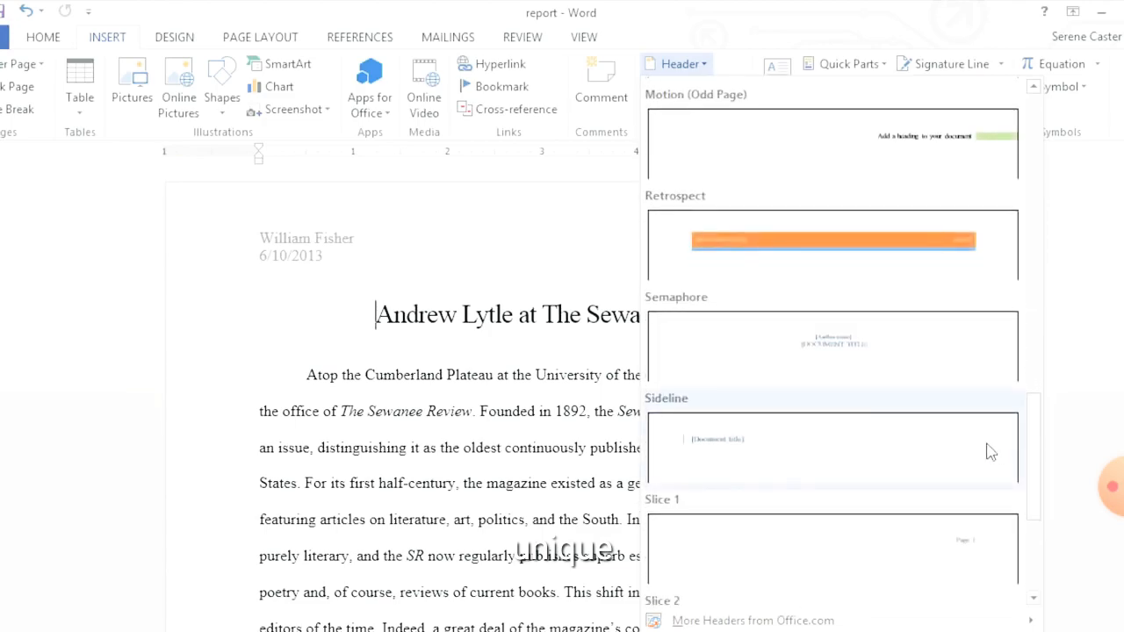
click(990, 451)
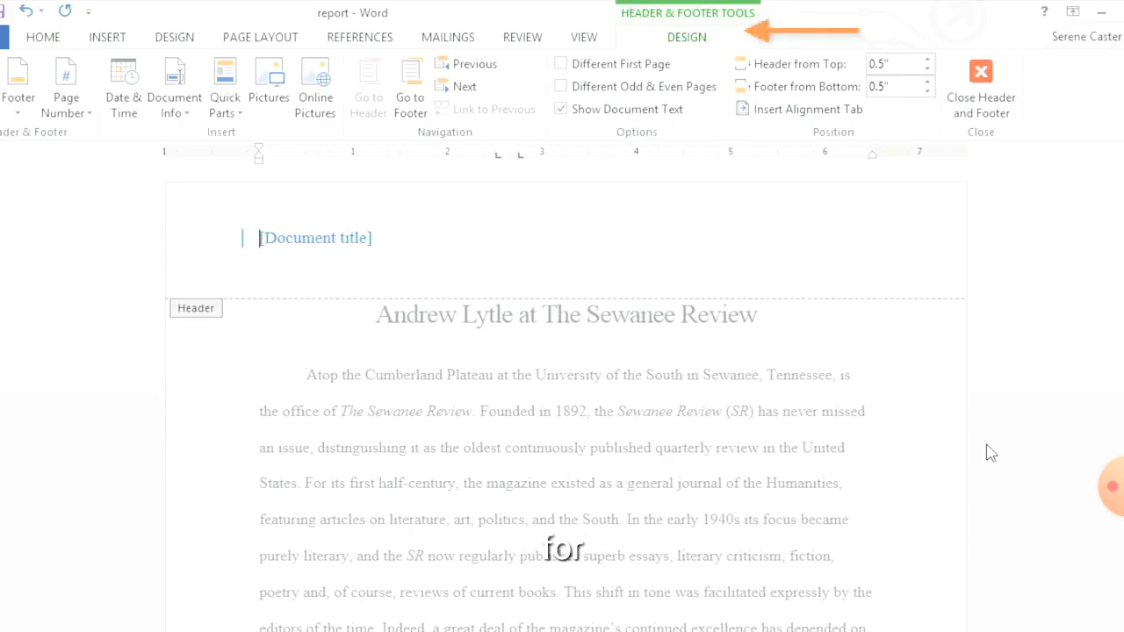
Fill the header's document title placeholder with "Andrew Lytle at the Sewanee Review" and leave header editing
click(311, 243)
text(Andrew)
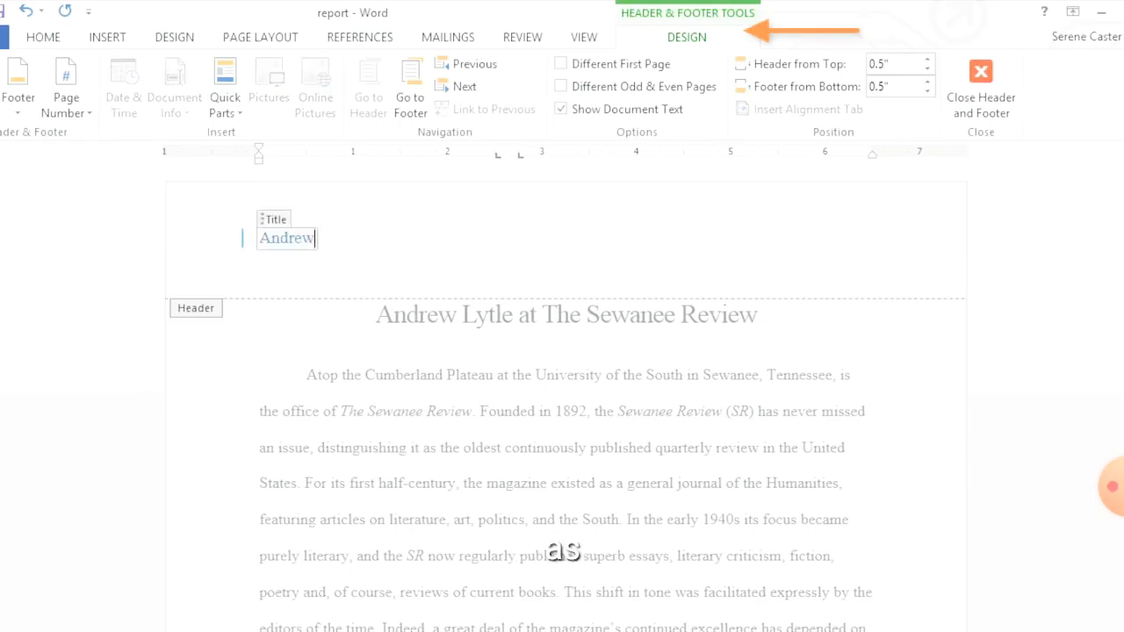
text( Lytle at the )
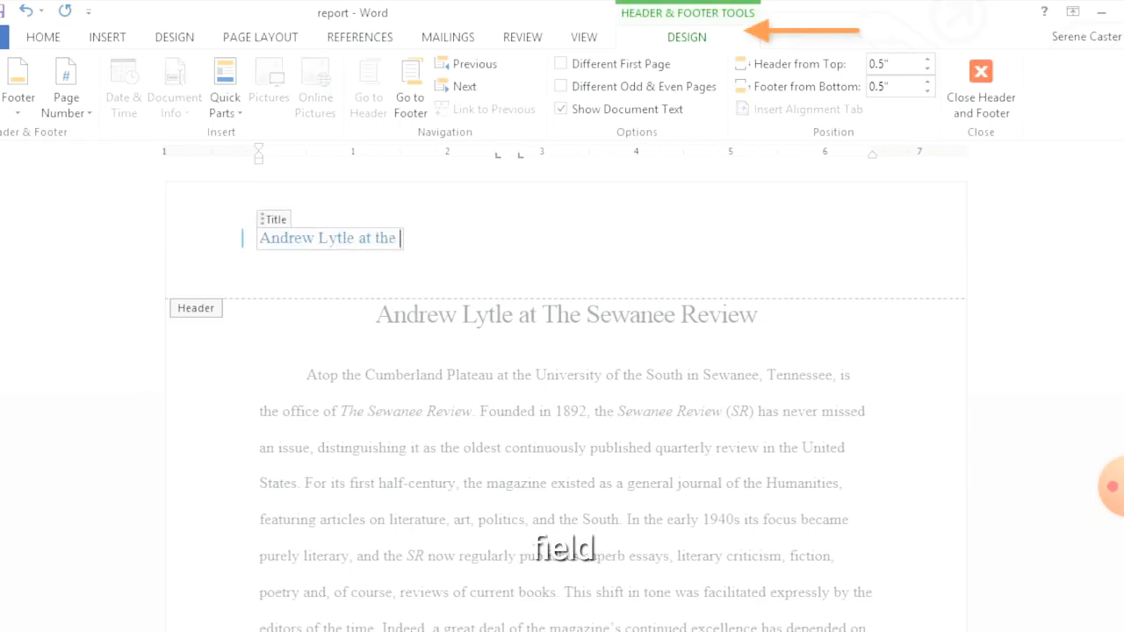
text(Sewanee Revie)
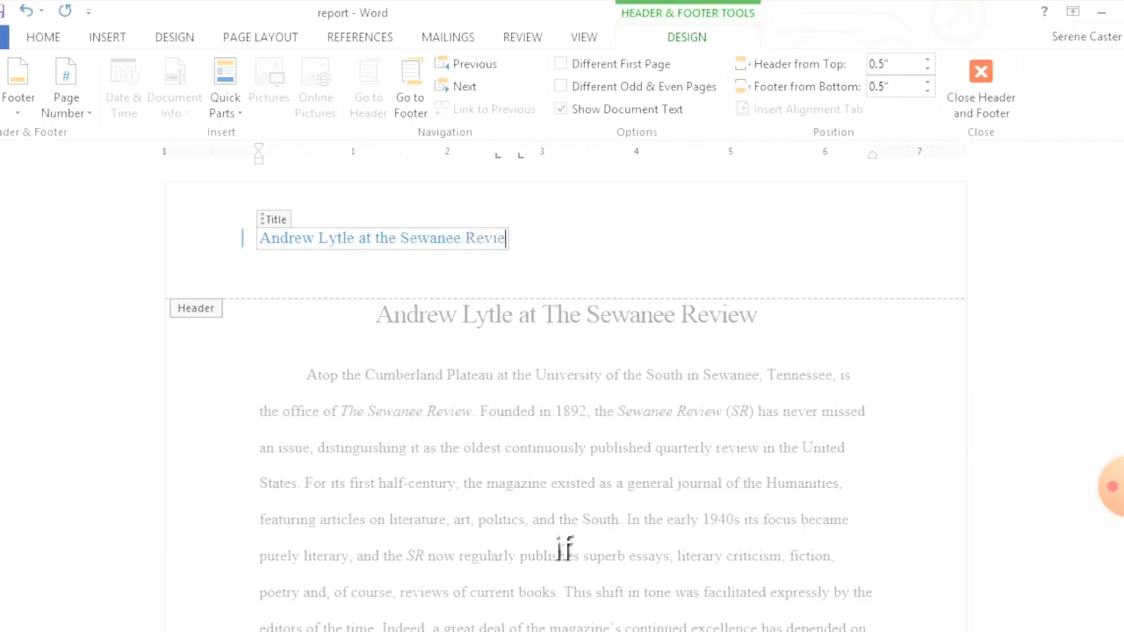
text(w)
key(Escape)
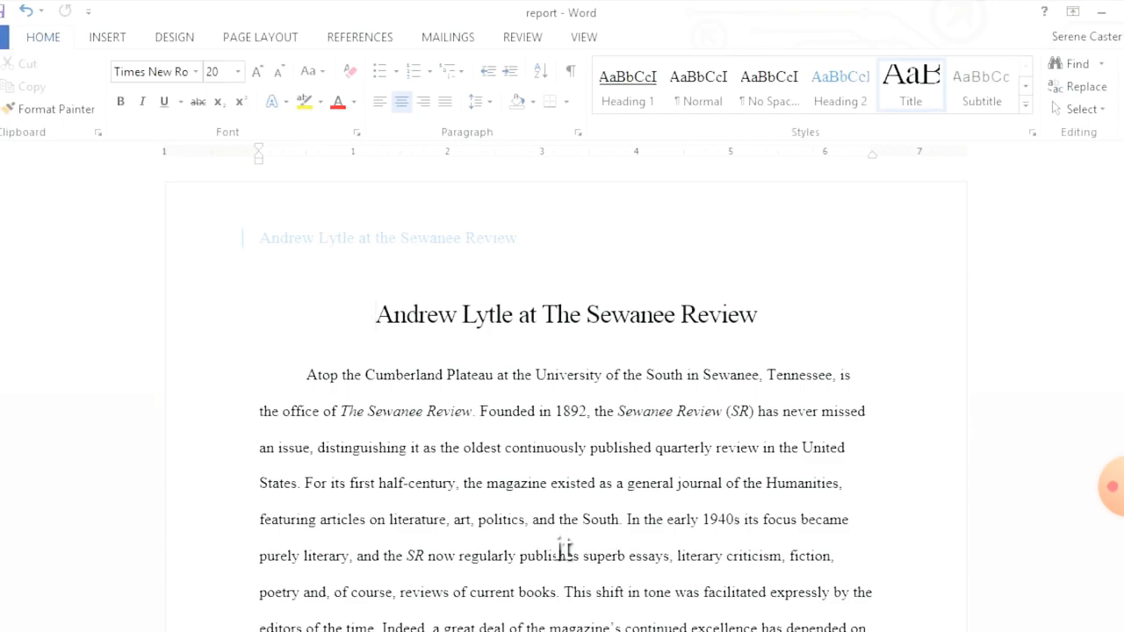
Reopen the header and insert the date below the title in the "June 10, 2013" format, without automatic updating
double_click(341, 260)
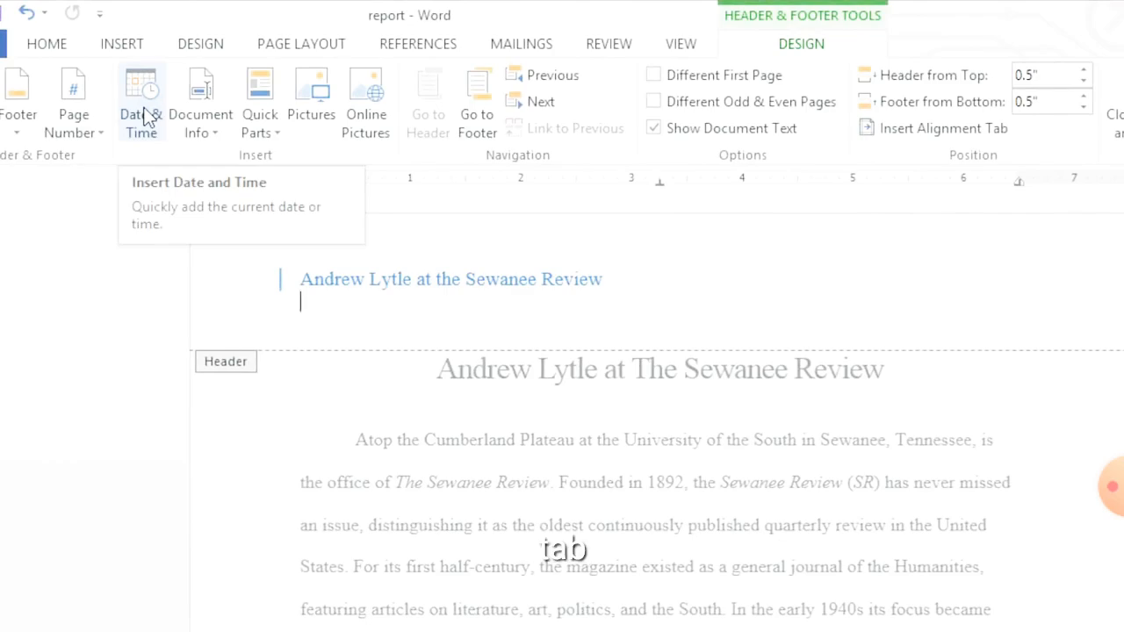
click(142, 119)
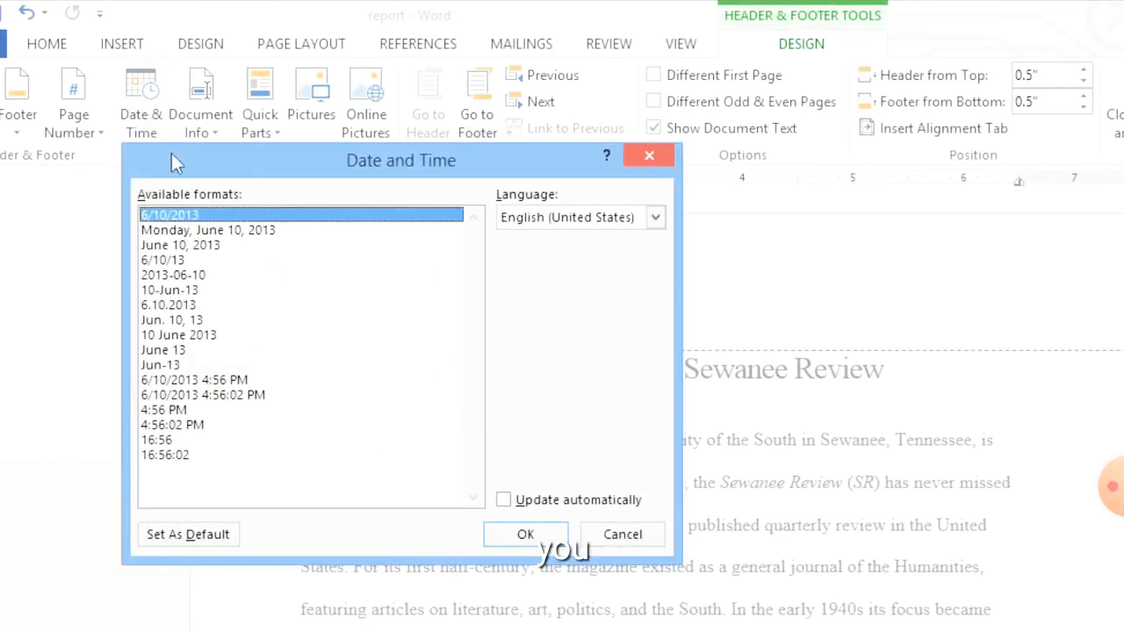
click(213, 246)
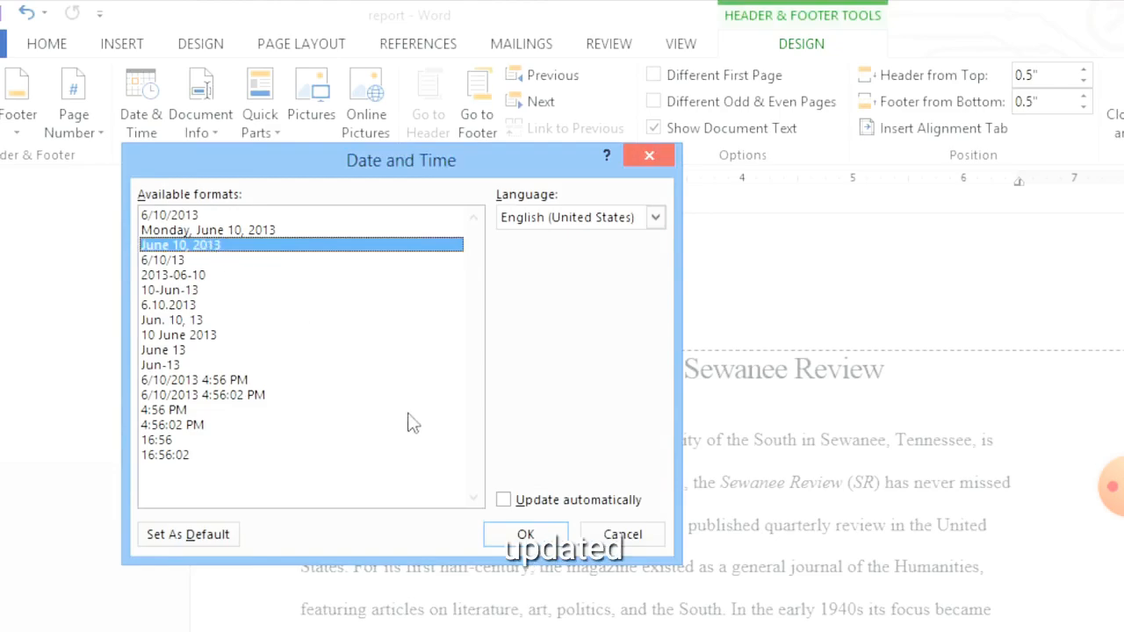
click(504, 502)
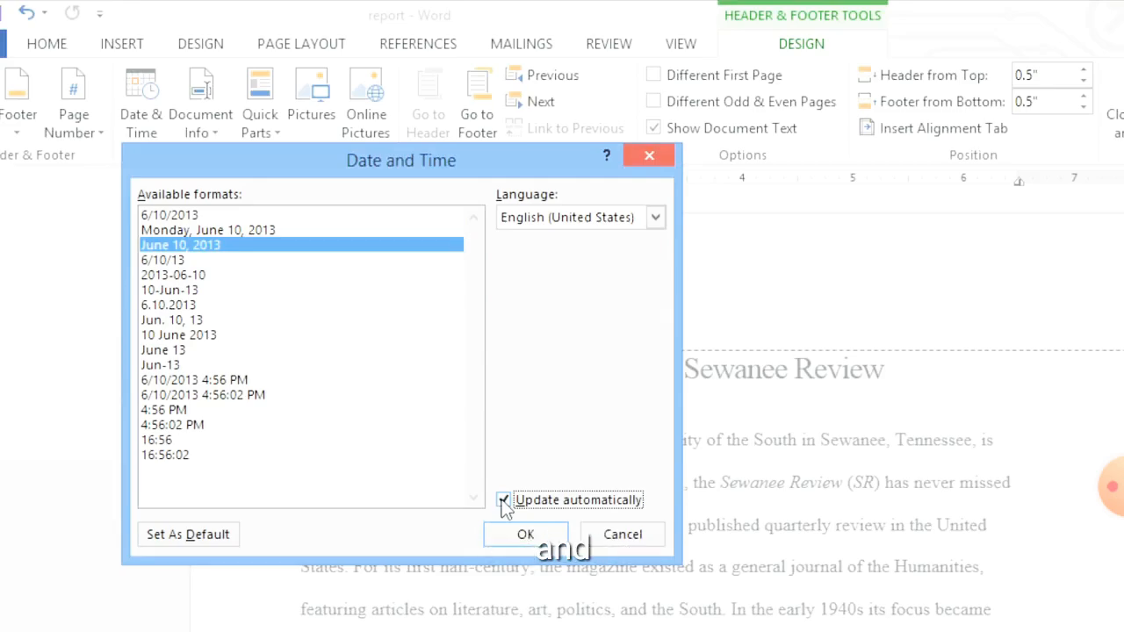
click(502, 500)
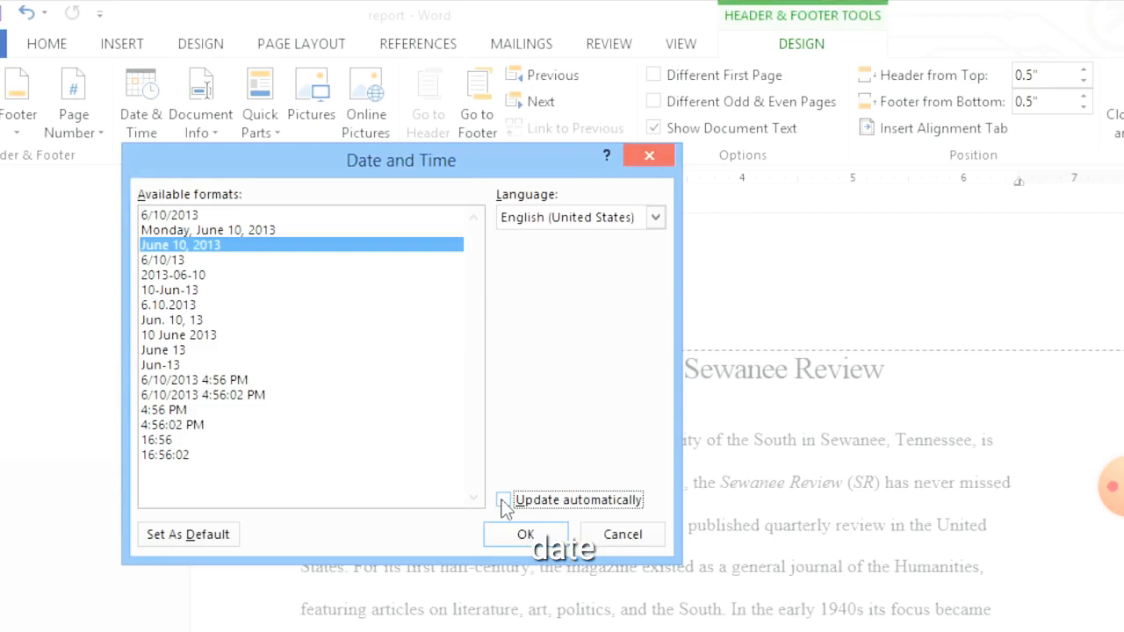
click(512, 534)
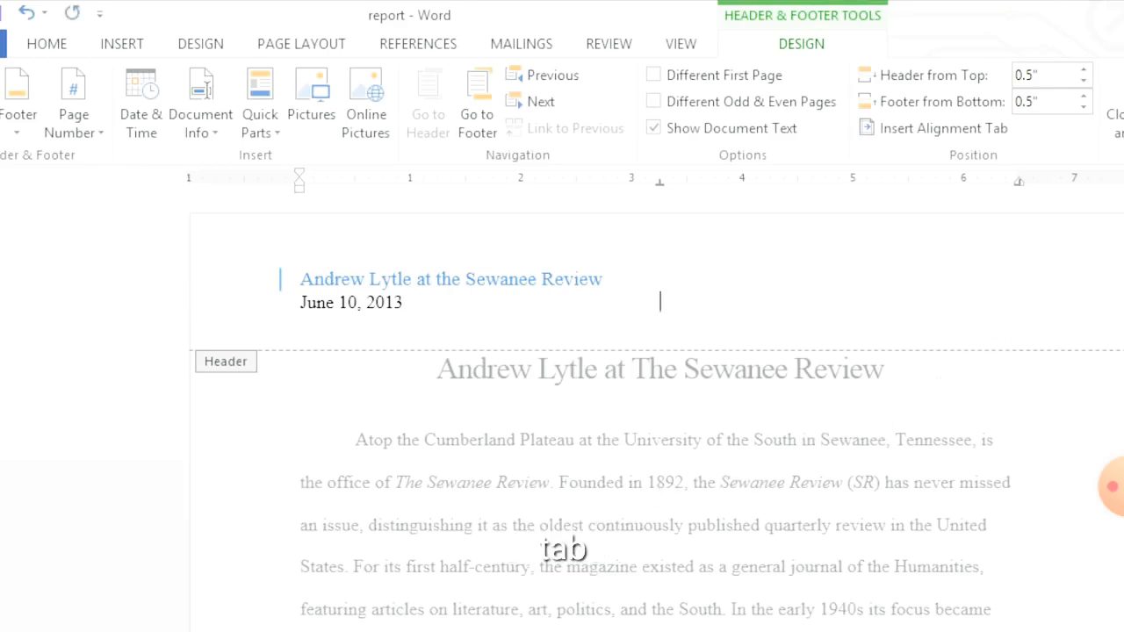
Insert a Plain Number page number at the current position, at the right tab stop of the header's date line, and check the following pages
key(Tab)
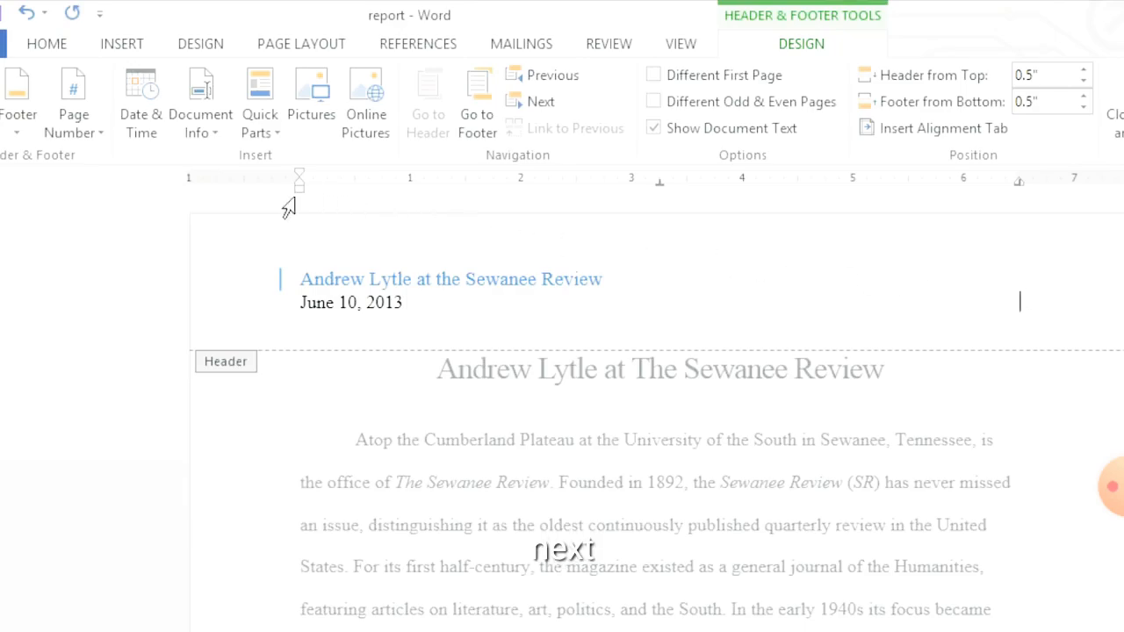
click(77, 112)
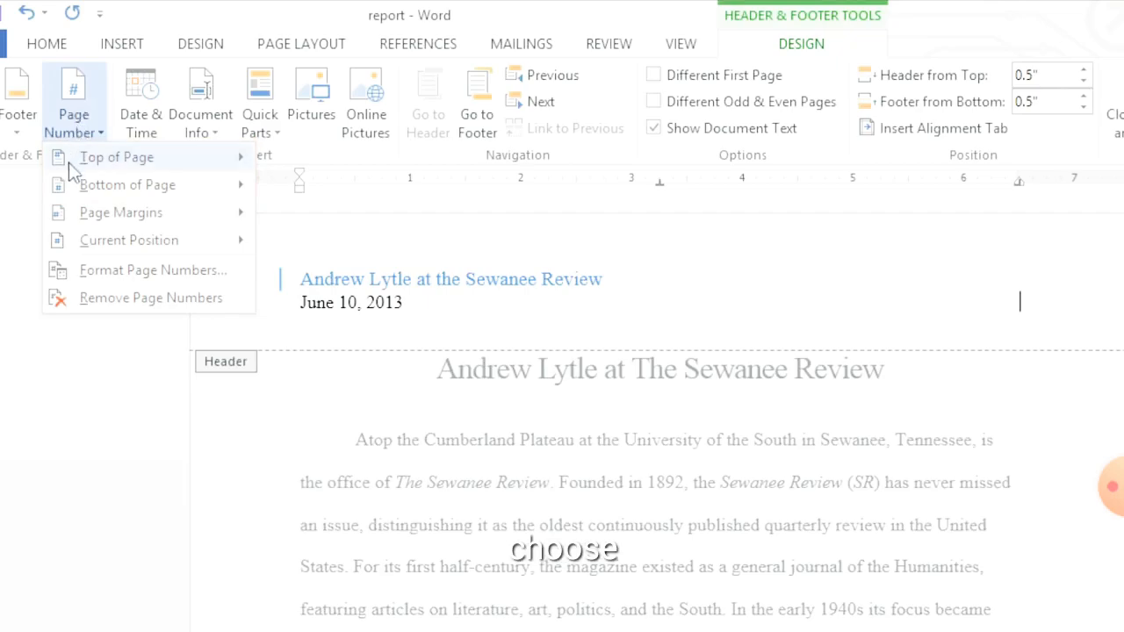
mouse_move(75, 219)
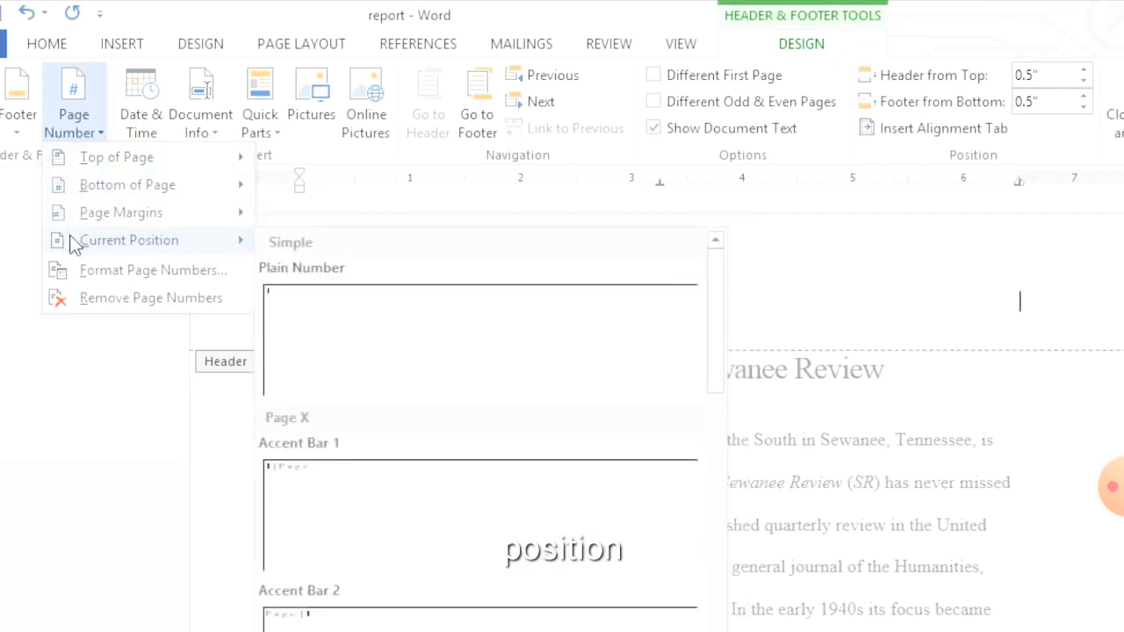
click(298, 286)
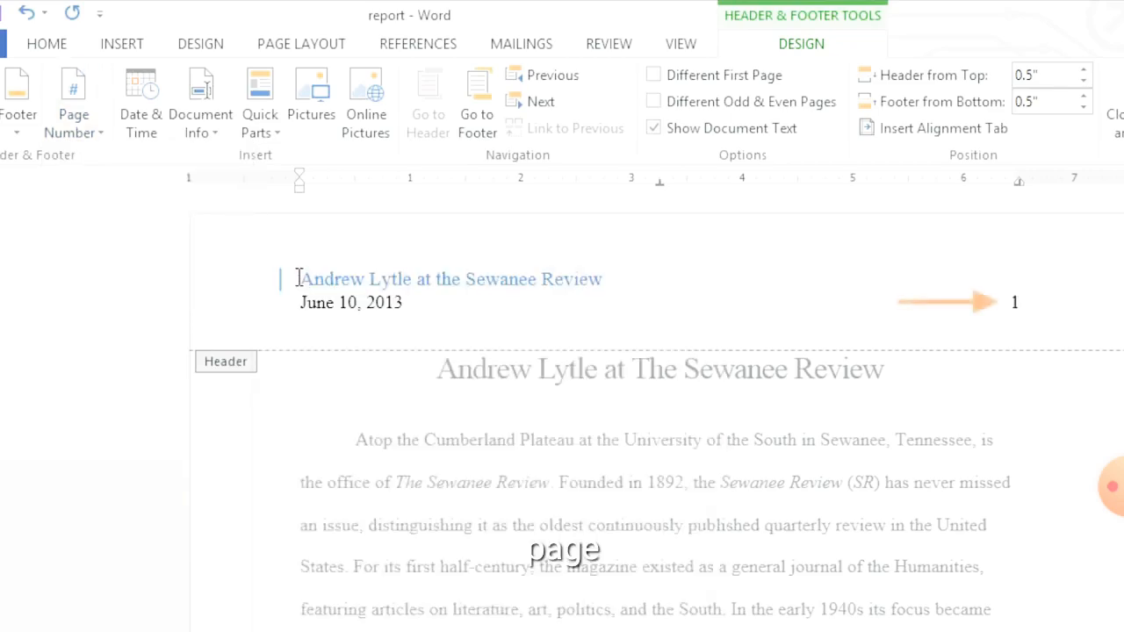
scroll(299, 279, down, 15)
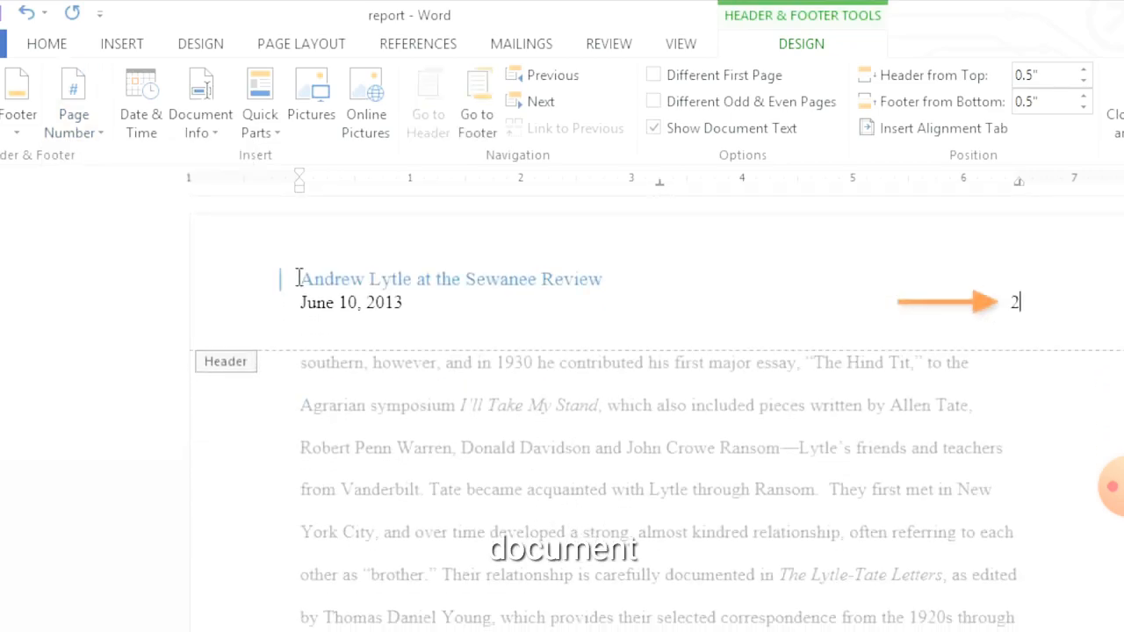
scroll(298, 279, down, 15)
scroll(298, 278, down, 15)
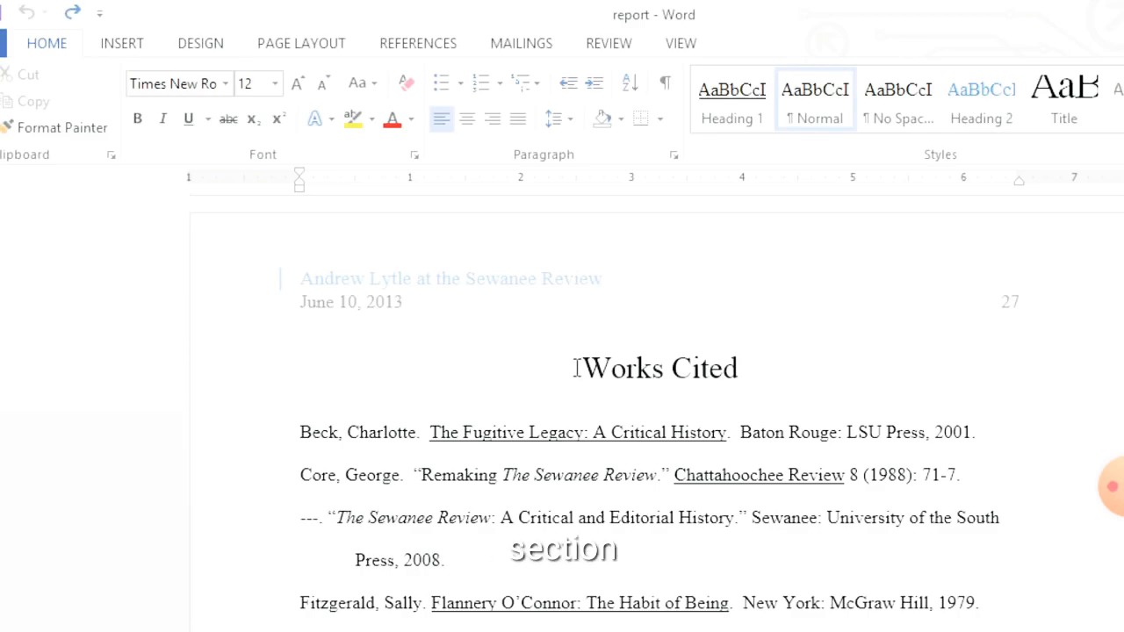
Insert a Next Page section break directly before the "Works Cited" heading
click(578, 368)
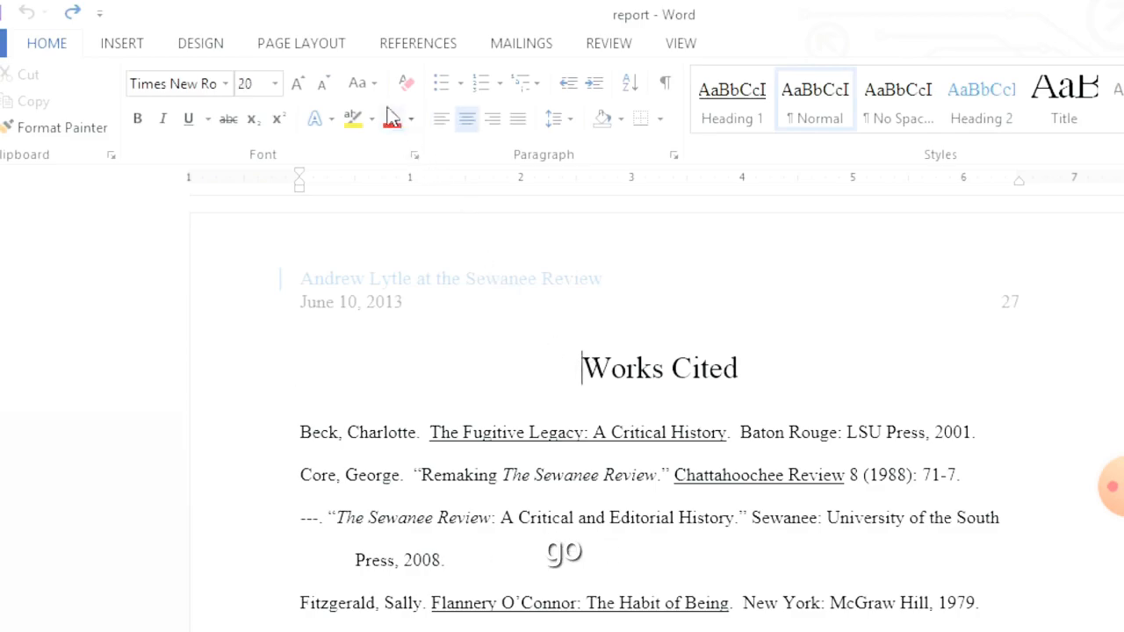
click(301, 43)
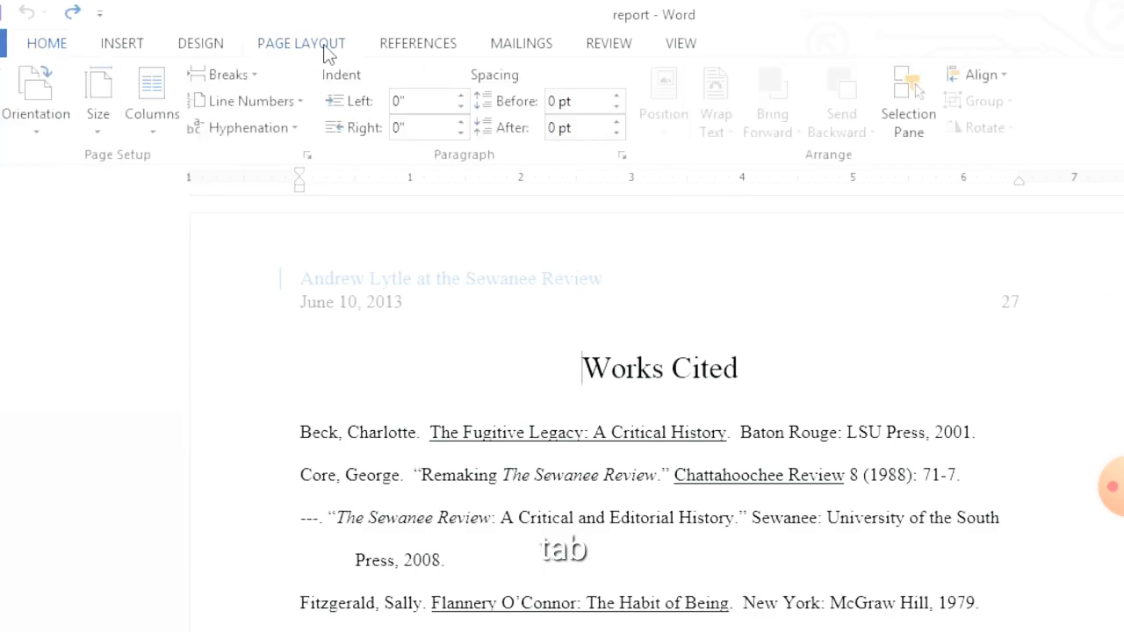
click(230, 75)
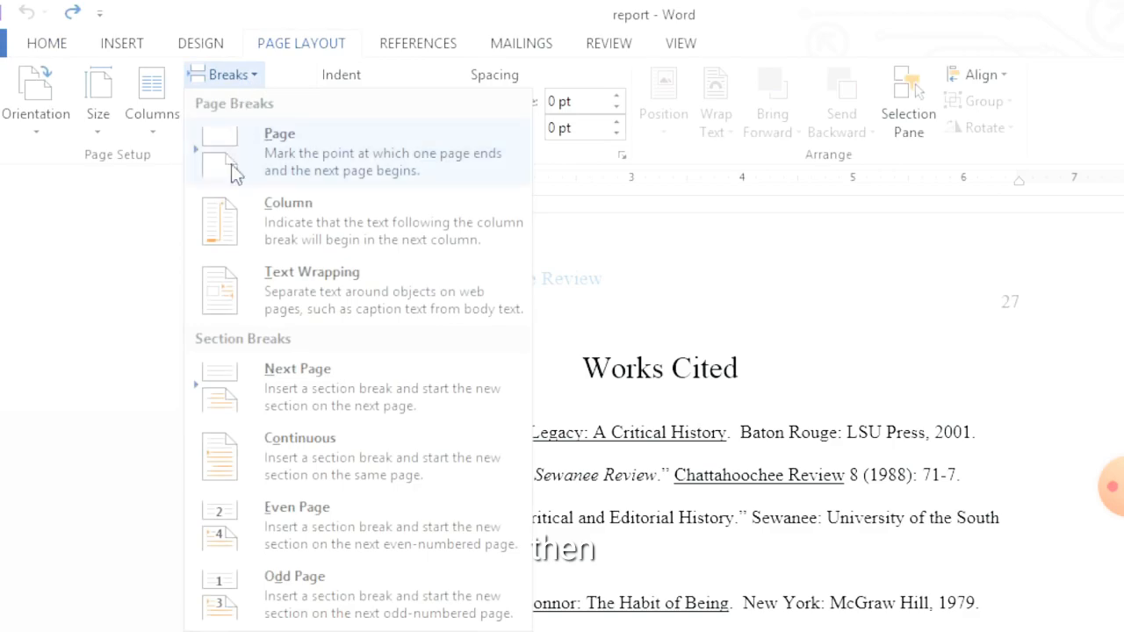
click(227, 386)
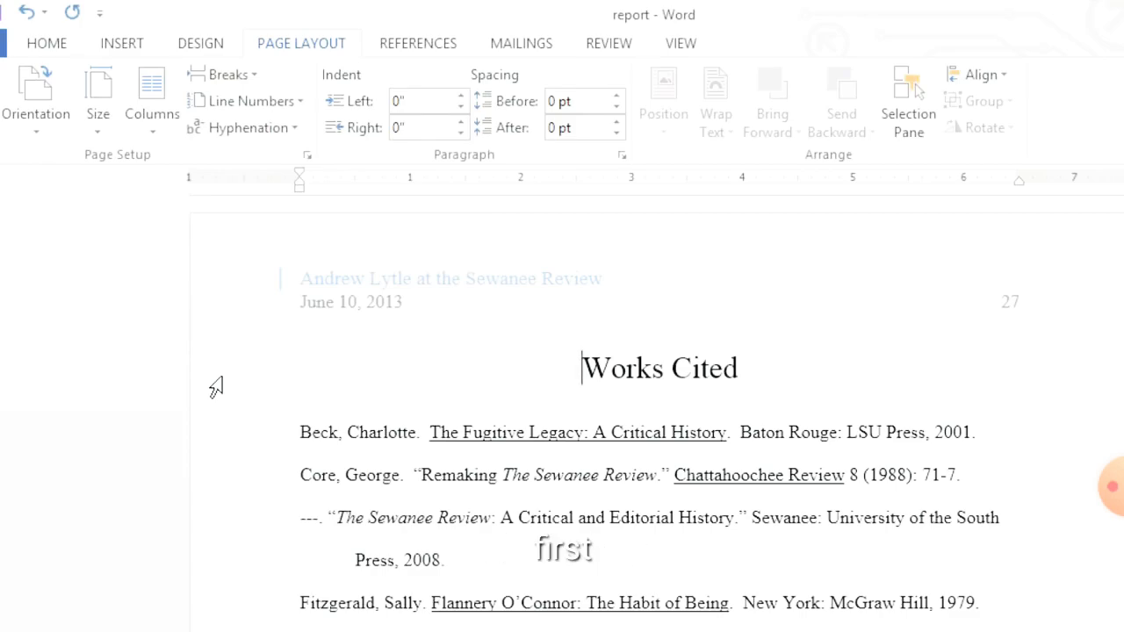
Open the header of the Works Cited section and restart its page numbering at 1
double_click(351, 304)
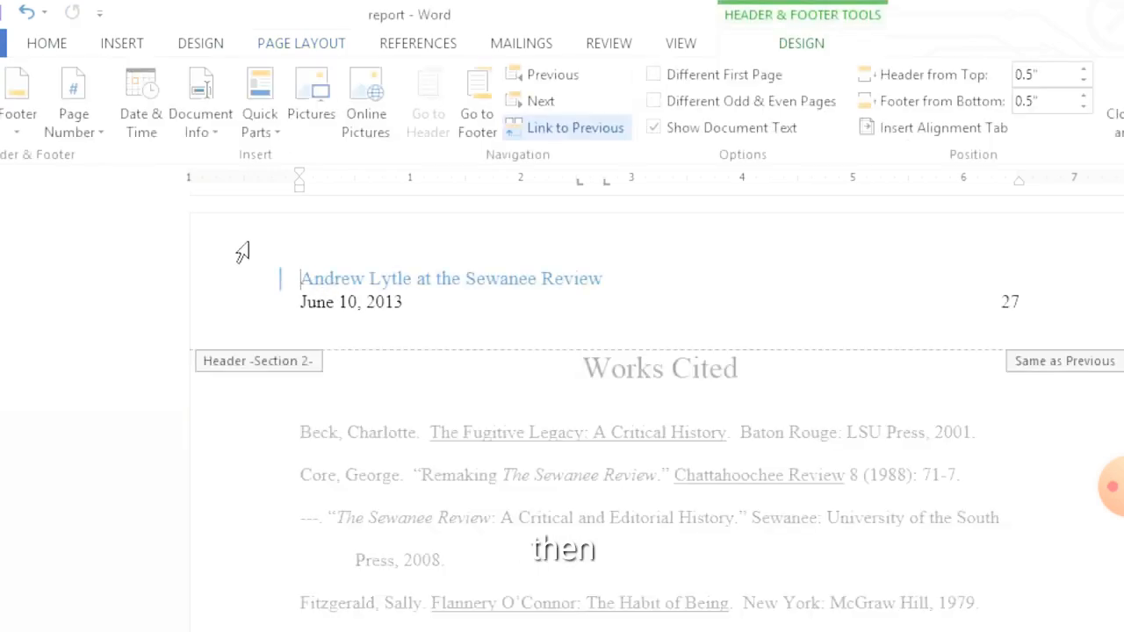
click(81, 134)
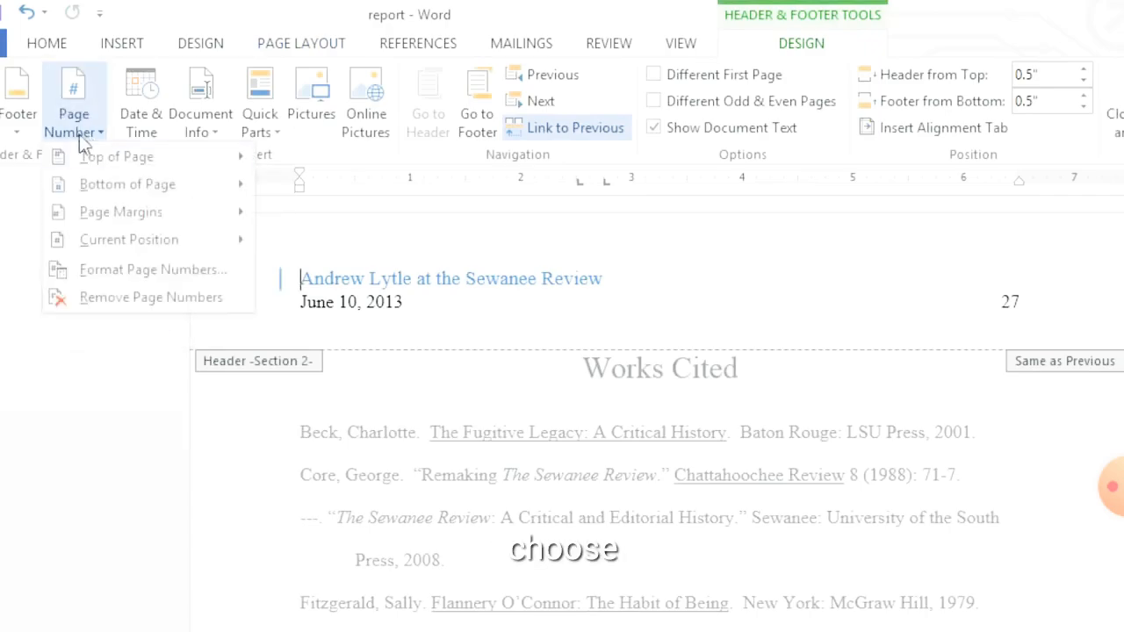
click(61, 279)
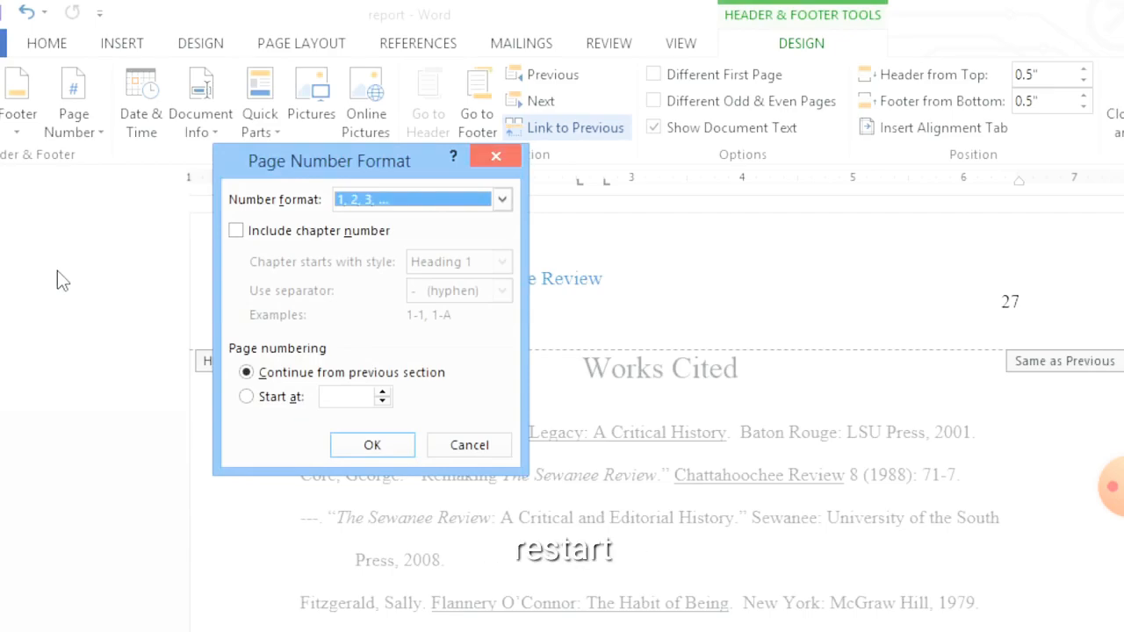
click(247, 397)
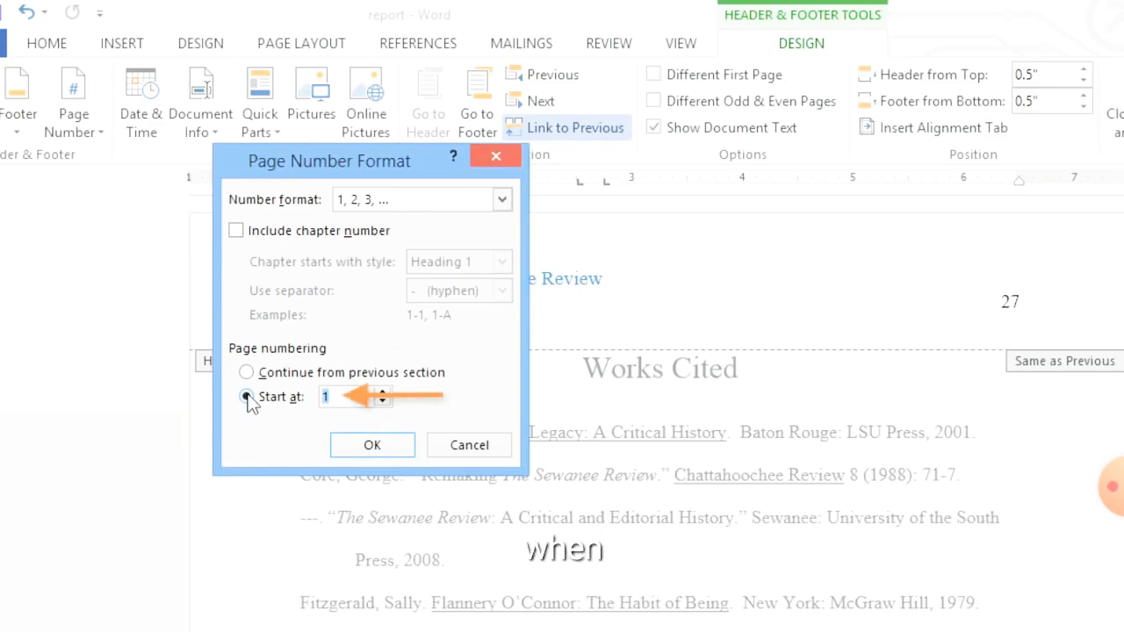
click(369, 446)
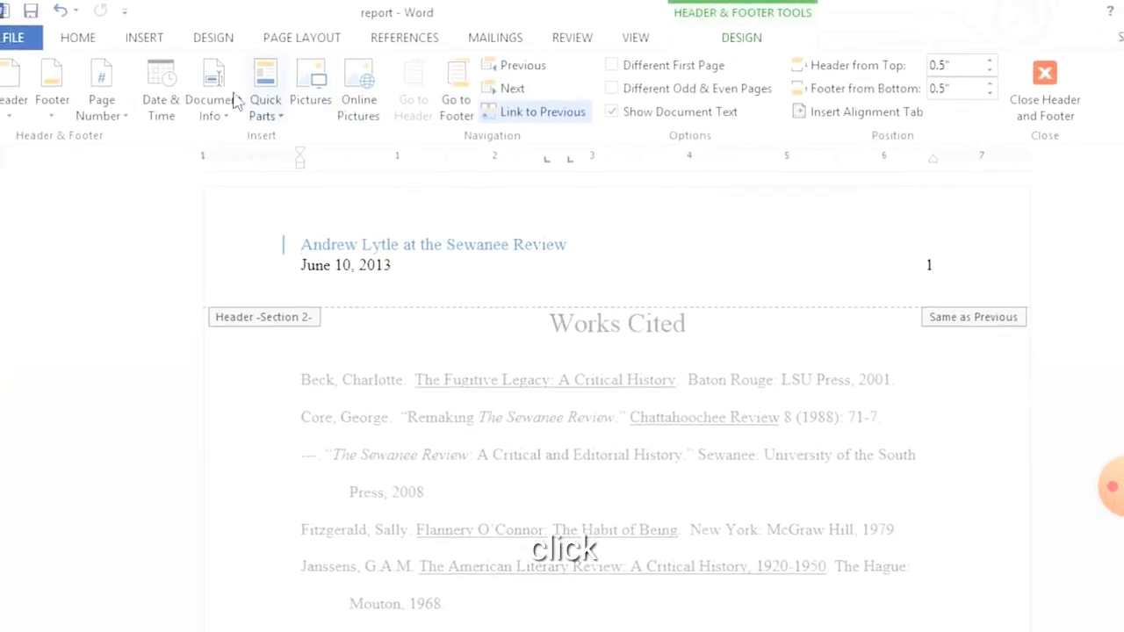
Open the header design and removal options for the Works Cited section
click(18, 99)
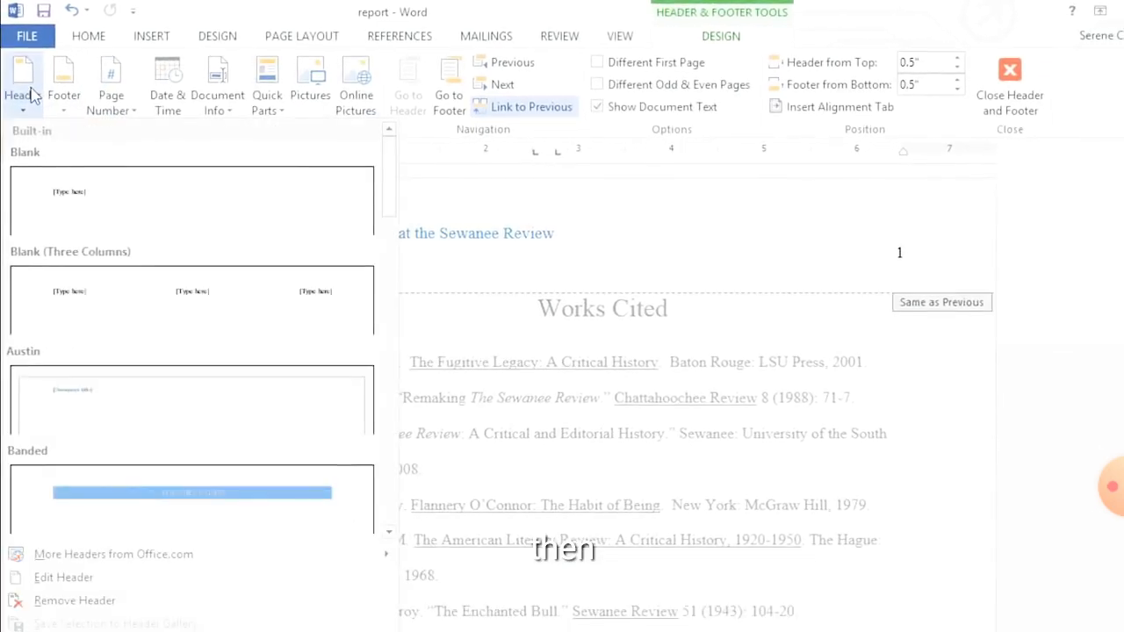